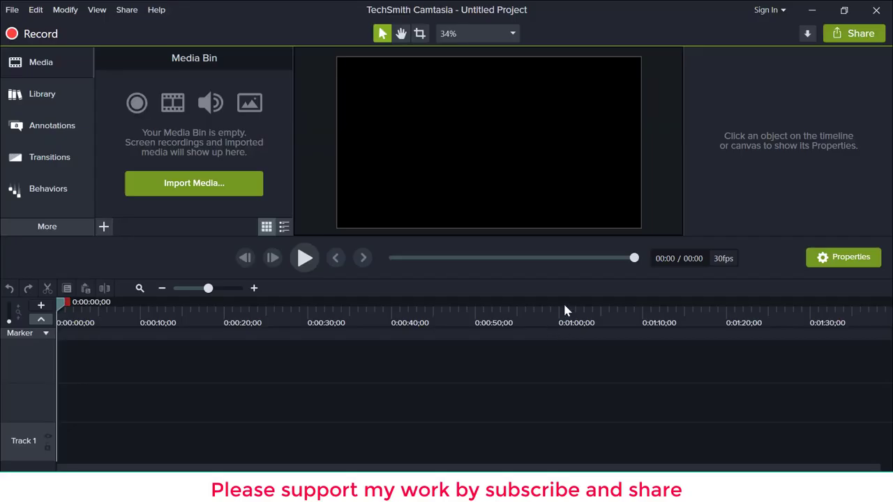
# - Minimize Camtasia to bring the ETABS model 'ww' into view
pyautogui.click(812, 10)
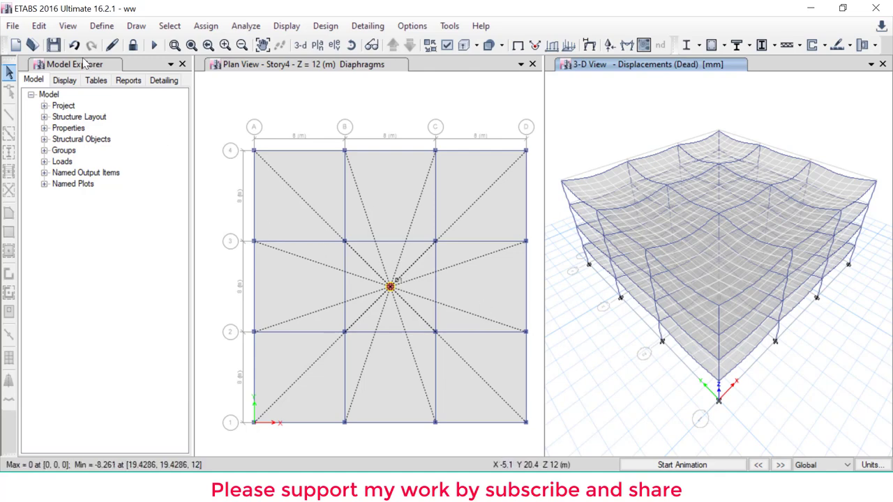
# - Start a new model without saving ww, using Metric SI, Indian, IS 800:2007 and IS 456:2000
pyautogui.click(16, 44)
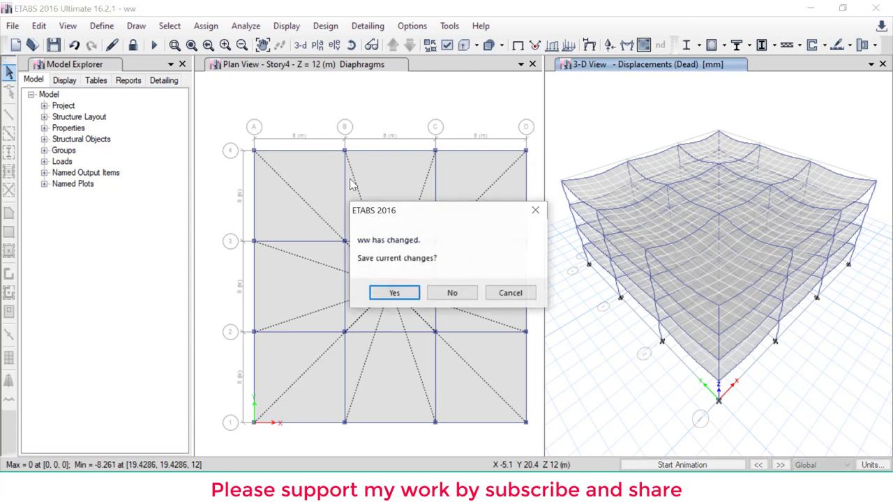
pyautogui.click(470, 295)
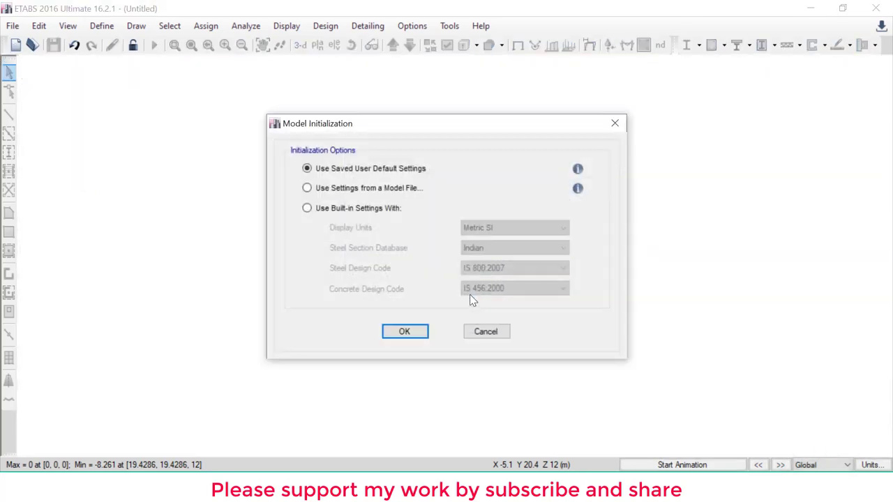
pyautogui.click(335, 212)
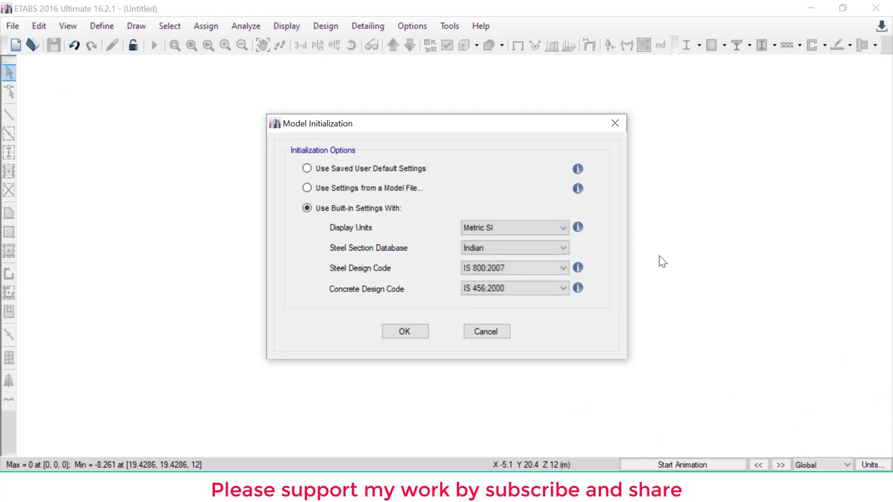
pyautogui.moveTo(525, 230); pyautogui.dragTo(569, 207)
pyautogui.moveTo(542, 248); pyautogui.dragTo(613, 236)
pyautogui.moveTo(519, 270); pyautogui.dragTo(602, 256)
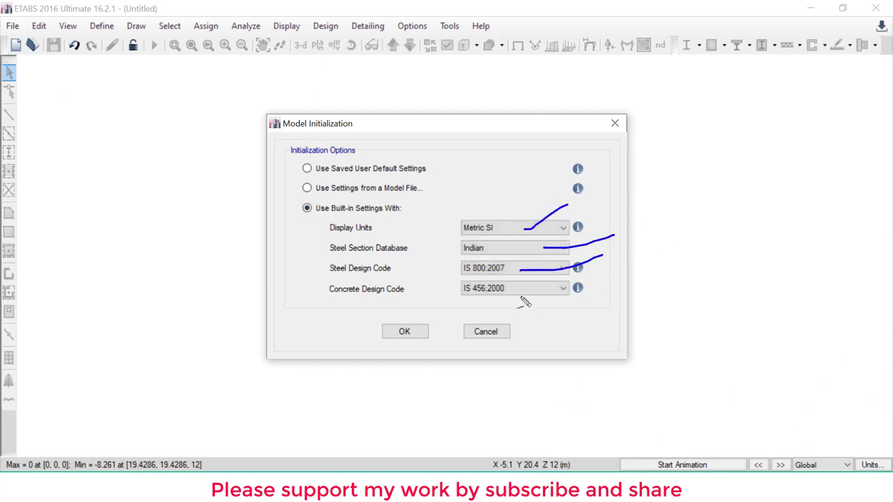
pyautogui.moveTo(522, 305); pyautogui.dragTo(562, 283)
pyautogui.click(404, 333)
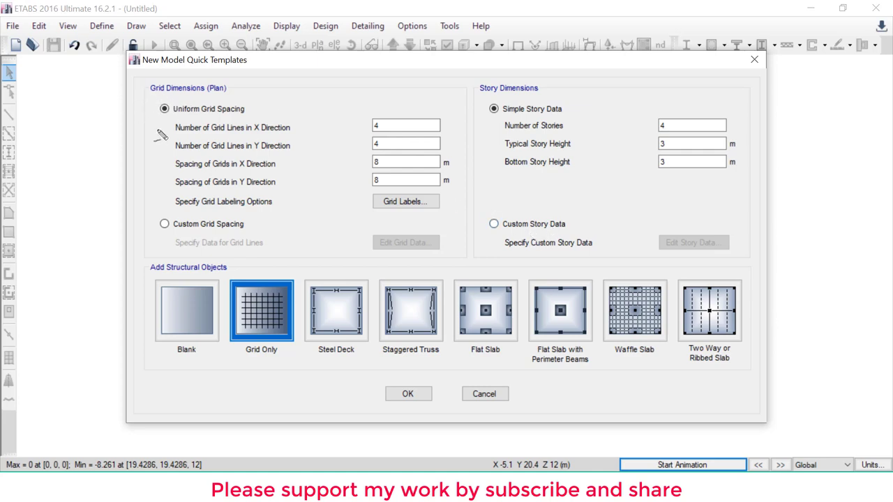
# - Enter 12 stories, 6 X-direction grid lines, and 4 m grid spacing in both X and Y
pyautogui.moveTo(150, 90)
pyautogui.mouseDown()
pyautogui.moveTo(433, 250)
pyautogui.moveTo(467, 112)
pyautogui.moveTo(171, 86)
pyautogui.mouseUp()
pyautogui.moveTo(492, 84)
pyautogui.mouseDown()
pyautogui.moveTo(521, 251)
pyautogui.moveTo(751, 217)
pyautogui.moveTo(743, 106)
pyautogui.mouseUp()
pyautogui.moveTo(516, 82); pyautogui.dragTo(533, 82)
pyautogui.moveTo(162, 276)
pyautogui.mouseDown()
pyautogui.moveTo(757, 258)
pyautogui.moveTo(467, 382)
pyautogui.moveTo(159, 321)
pyautogui.mouseUp()
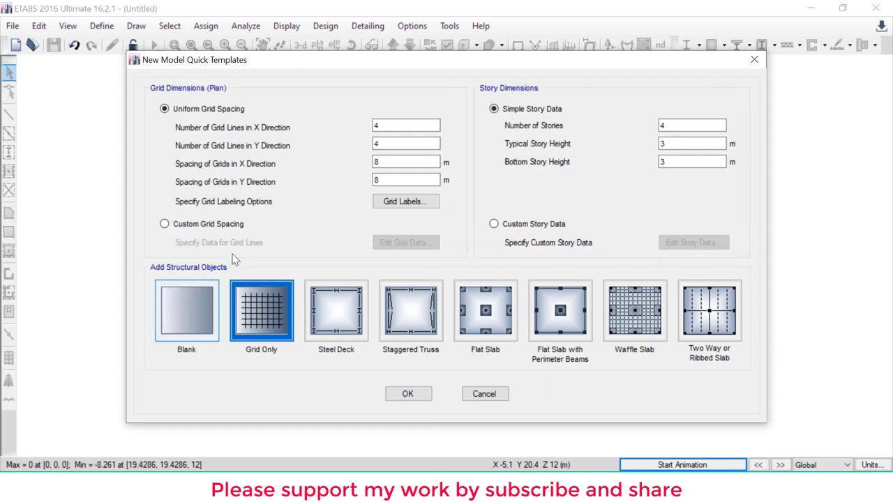
pyautogui.doubleClick(683, 124)
pyautogui.write('12')
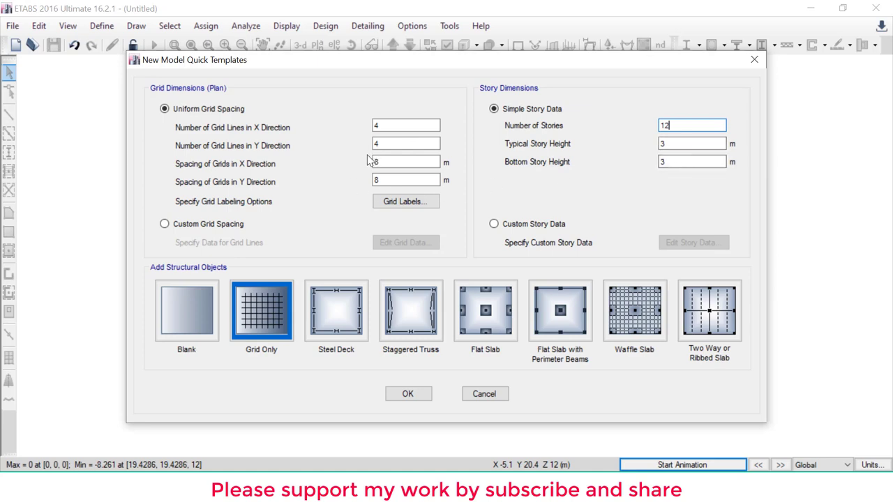
pyautogui.hotkey('shift', 'Home')
pyautogui.doubleClick(404, 129)
pyautogui.write('6')
pyautogui.doubleClick(404, 162)
pyautogui.write('4')
pyautogui.doubleClick(384, 181)
pyautogui.write('4')
pyautogui.moveTo(291, 221)
pyautogui.mouseDown()
pyautogui.moveTo(299, 176)
pyautogui.moveTo(694, 148)
pyautogui.moveTo(715, 315)
pyautogui.moveTo(467, 360)
pyautogui.moveTo(315, 361)
pyautogui.mouseUp()
# - Generate the 12-storey grid model and look through the available beam sections
pyautogui.click(417, 397)
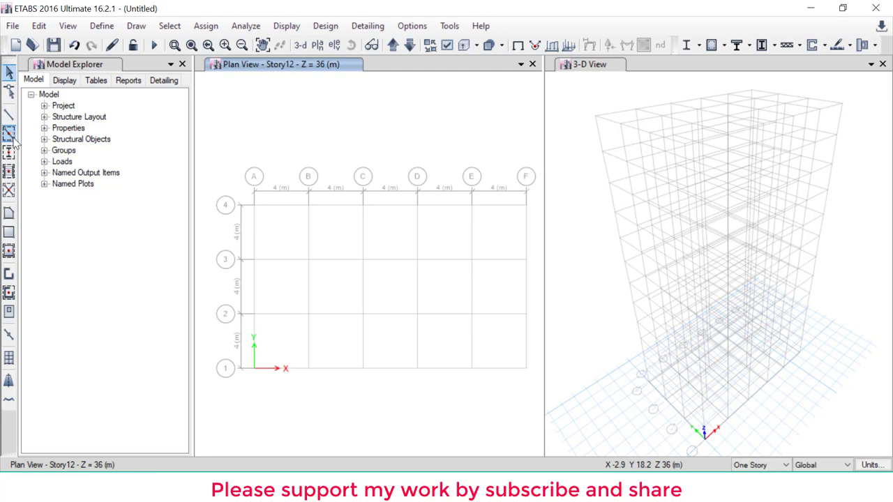
pyautogui.click(9, 137)
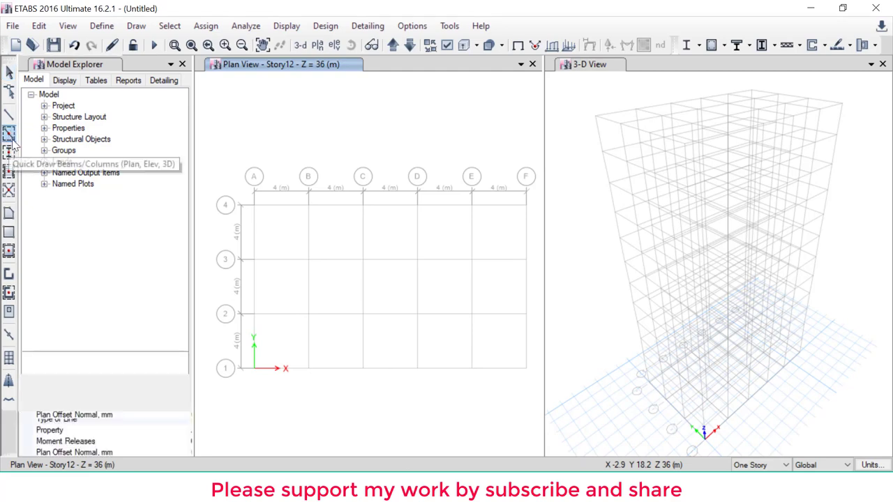
pyautogui.click(159, 394)
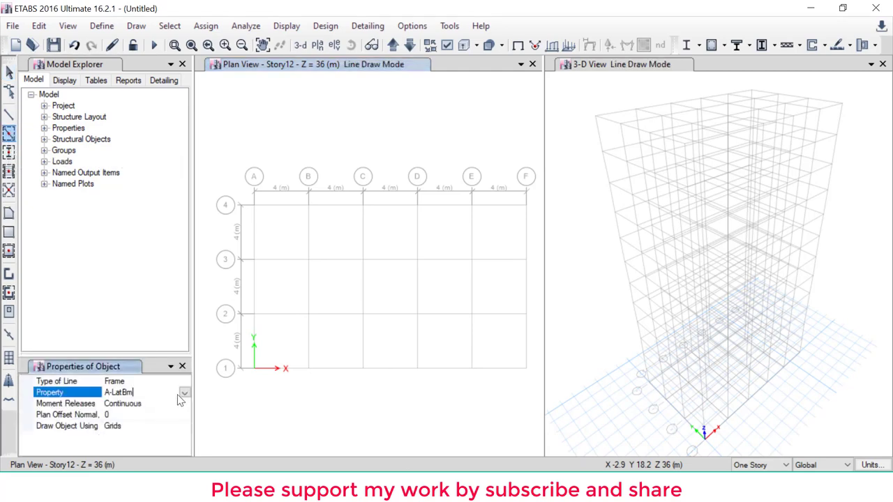
pyautogui.click(184, 392)
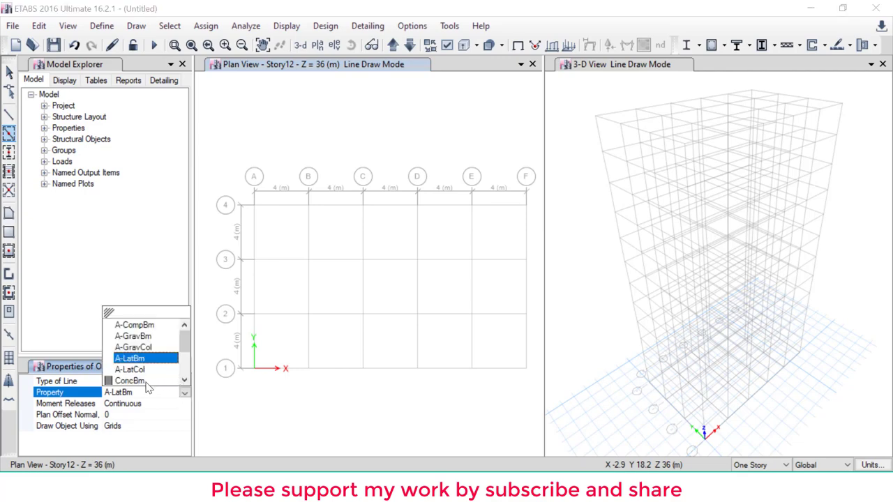
pyautogui.moveTo(158, 380); pyautogui.dragTo(124, 377)
pyautogui.moveTo(162, 388); pyautogui.dragTo(224, 360)
pyautogui.moveTo(253, 313); pyautogui.dragTo(454, 385)
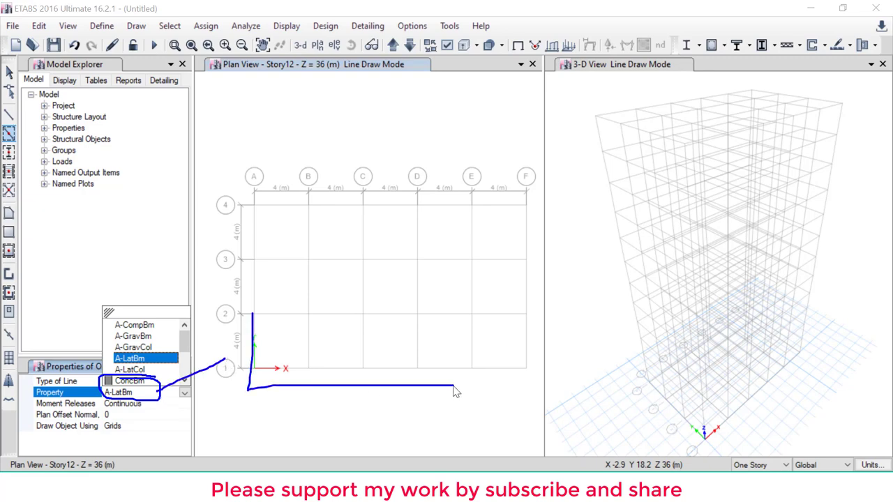
pyautogui.press('Escape')
# - Draw ConcBm concrete beams along all grid lines on every story
pyautogui.click(183, 393)
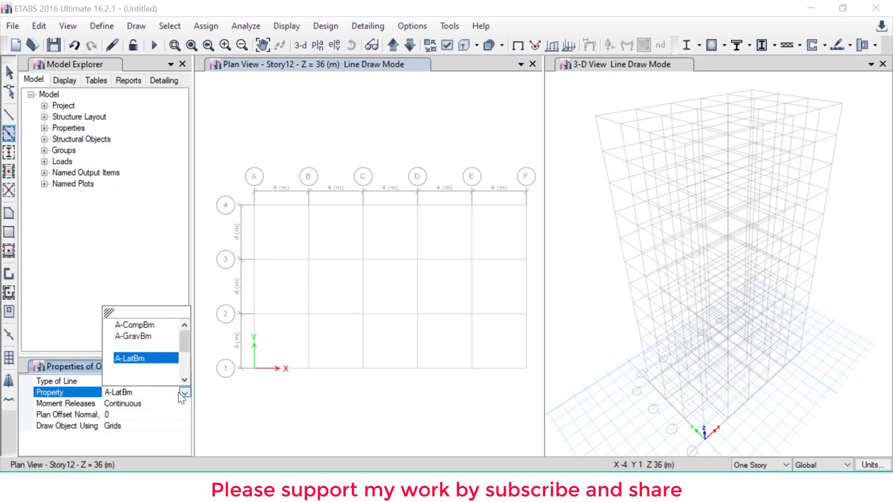
pyautogui.click(132, 380)
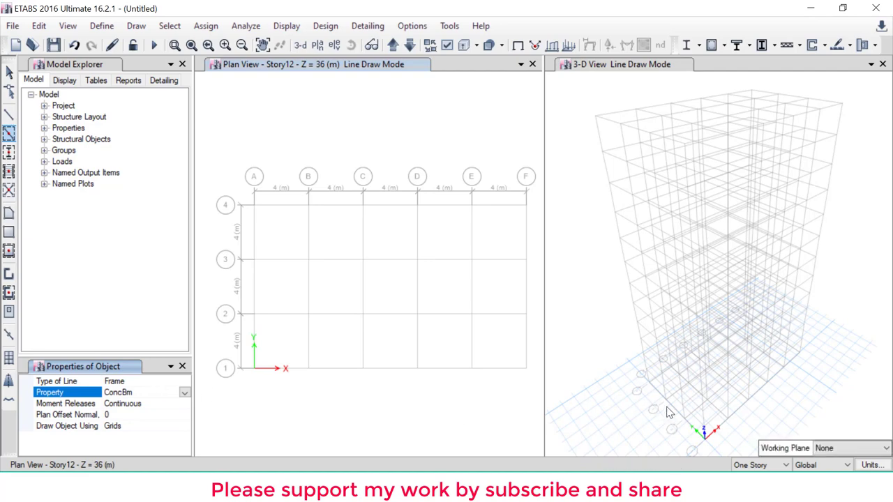
pyautogui.moveTo(760, 422); pyautogui.dragTo(729, 418)
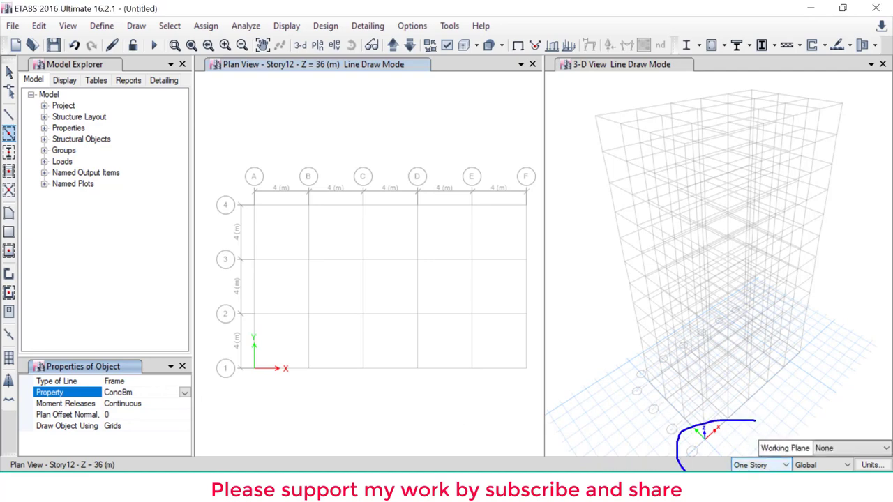
pyautogui.moveTo(566, 244)
pyautogui.mouseDown()
pyautogui.moveTo(693, 392)
pyautogui.moveTo(727, 369)
pyautogui.moveTo(707, 410)
pyautogui.mouseUp()
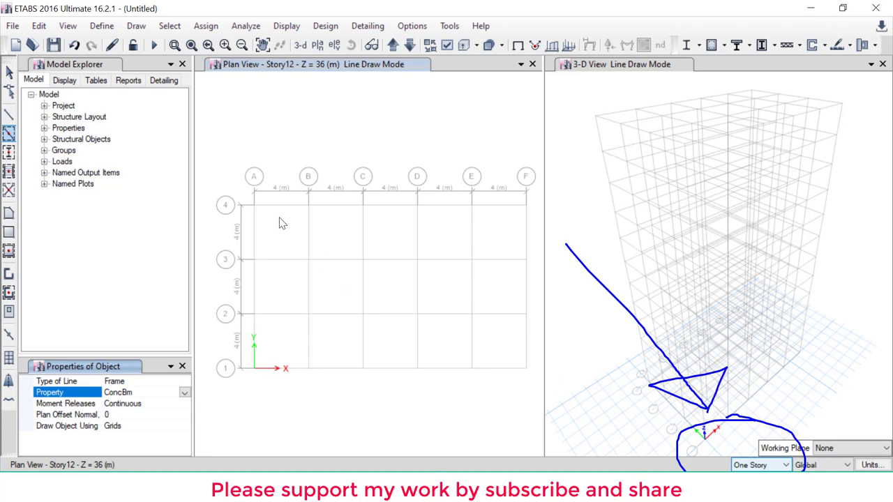
pyautogui.moveTo(256, 205); pyautogui.dragTo(302, 203)
pyautogui.press('Escape')
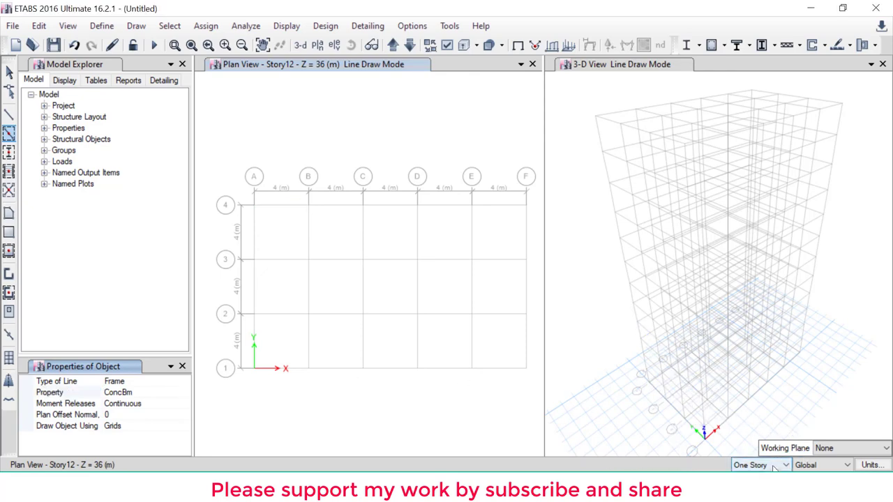
pyautogui.moveTo(232, 153)
pyautogui.mouseDown()
pyautogui.moveTo(439, 342)
pyautogui.moveTo(534, 399)
pyautogui.mouseUp()
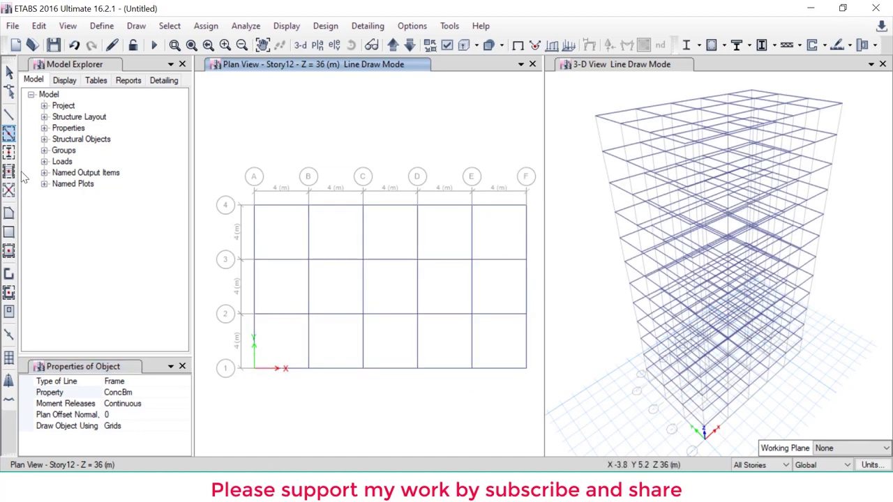
# - Place ConcCol concrete columns at every grid intersection through all 12 stories
pyautogui.click(8, 151)
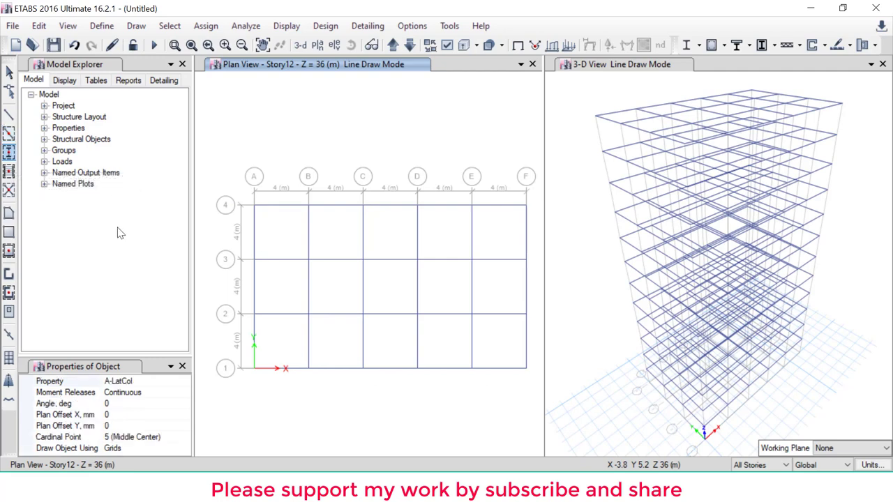
pyautogui.click(183, 383)
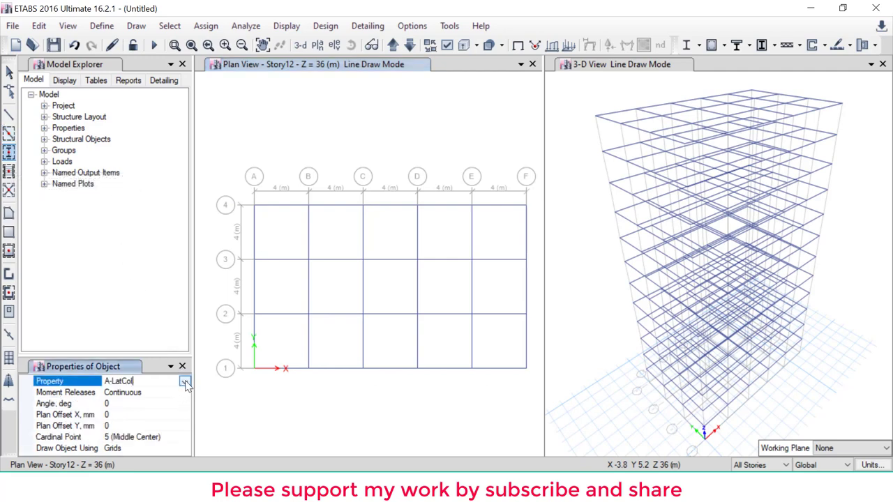
pyautogui.click(185, 381)
pyautogui.click(184, 449)
pyautogui.click(185, 449)
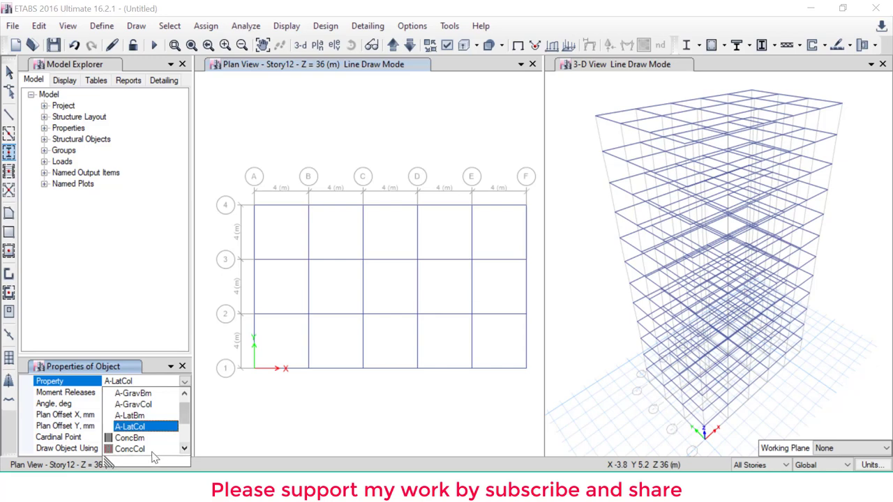
pyautogui.click(152, 450)
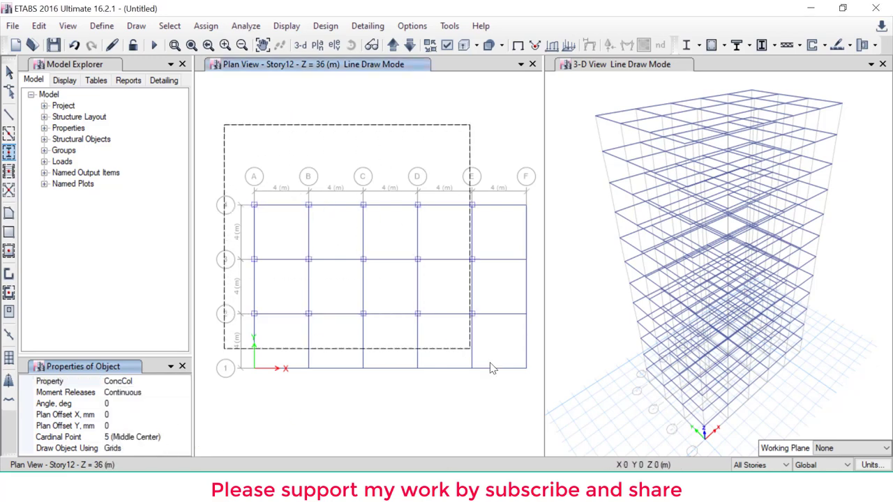
pyautogui.moveTo(246, 155); pyautogui.dragTo(521, 398)
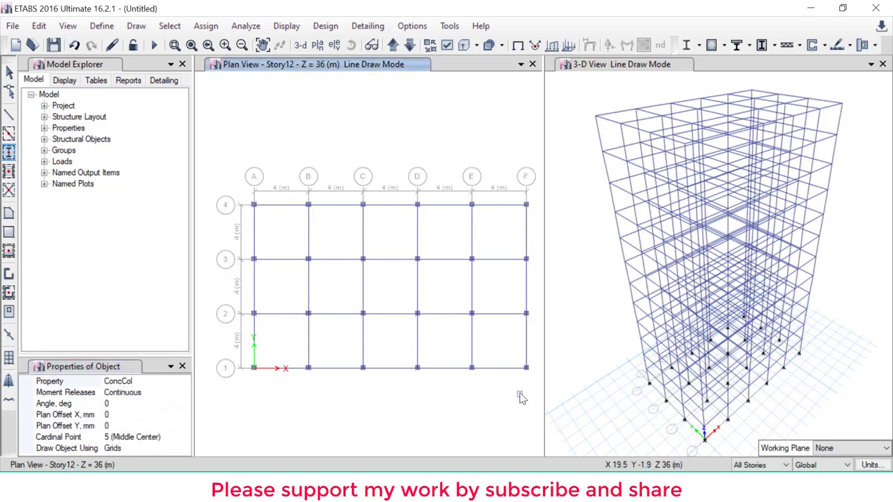
pyautogui.press('Escape')
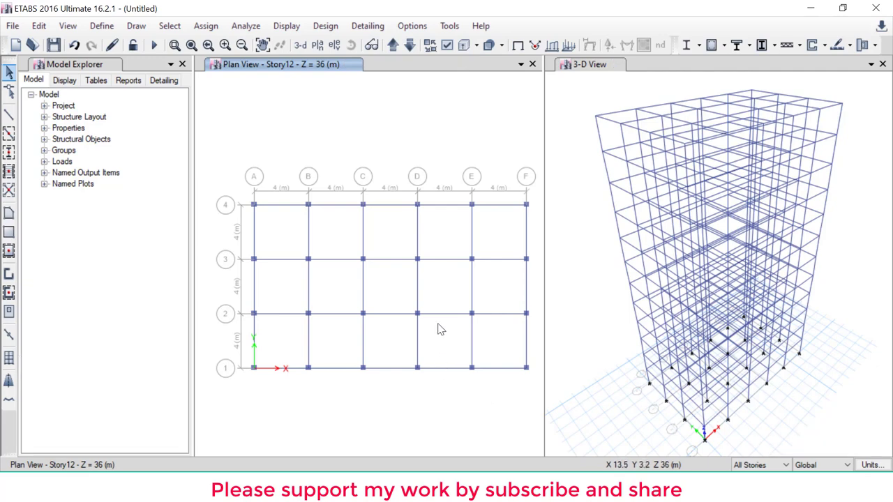
pyautogui.click(318, 46)
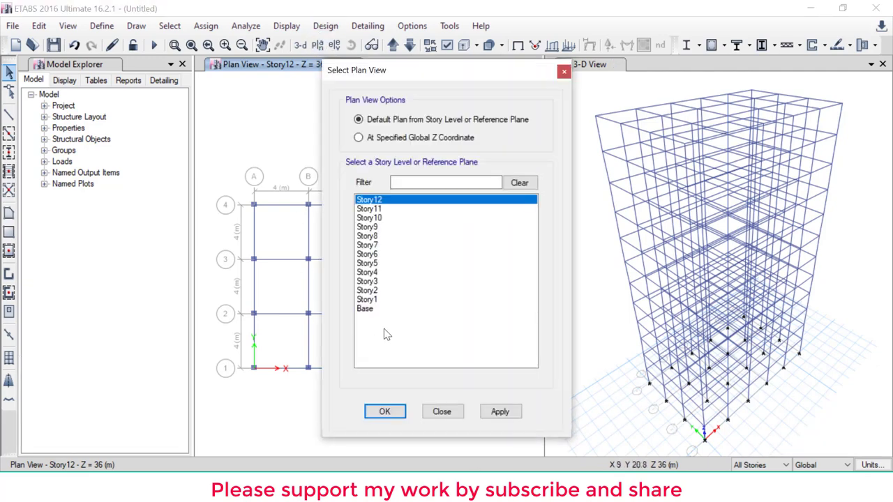
# - Show the Base plan and make all 24 base joints fully fixed
pyautogui.click(364, 308)
pyautogui.click(384, 411)
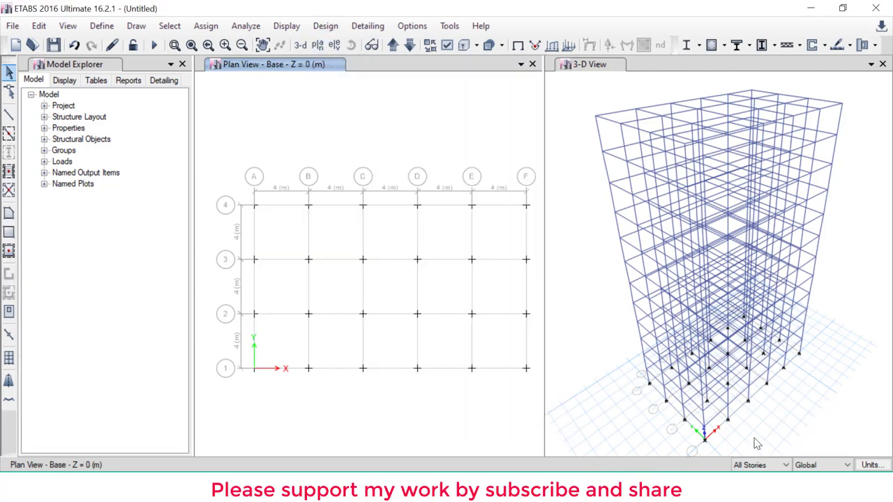
pyautogui.scroll(1, 760, 464)
pyautogui.moveTo(227, 159)
pyautogui.mouseDown()
pyautogui.moveTo(548, 412)
pyautogui.moveTo(536, 409)
pyautogui.mouseUp()
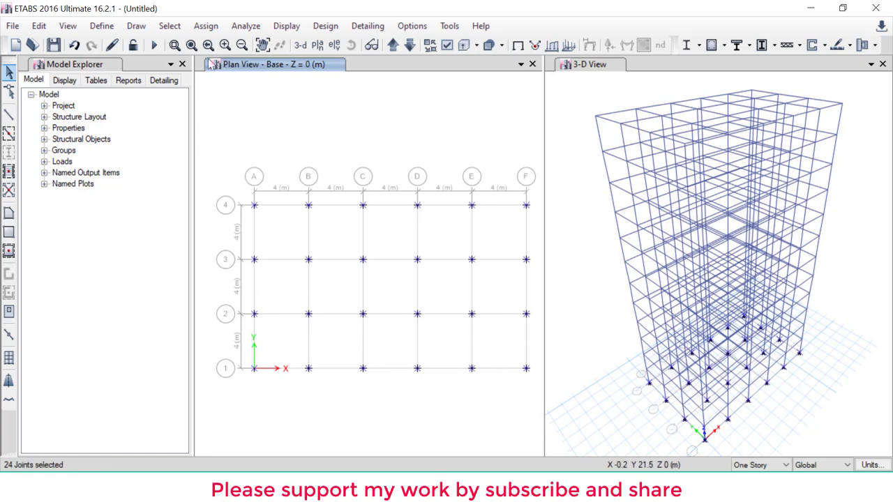
pyautogui.click(206, 26)
pyautogui.moveTo(224, 44)
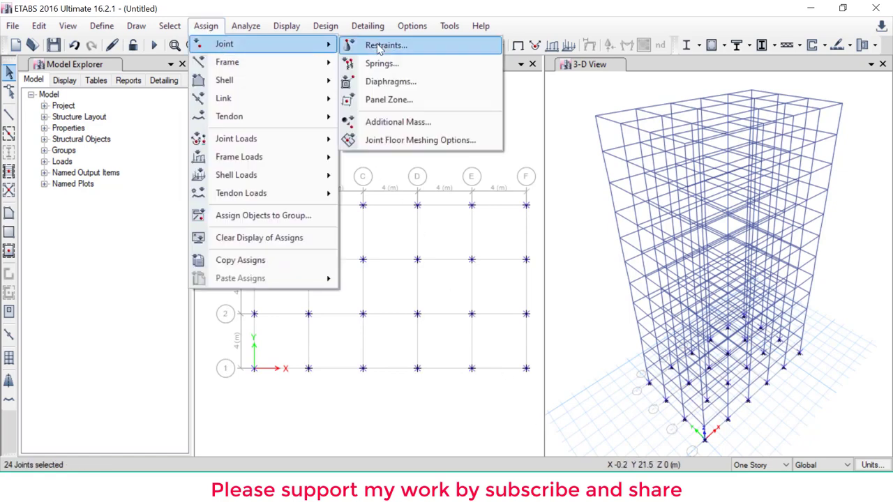
pyautogui.click(378, 46)
pyautogui.click(399, 290)
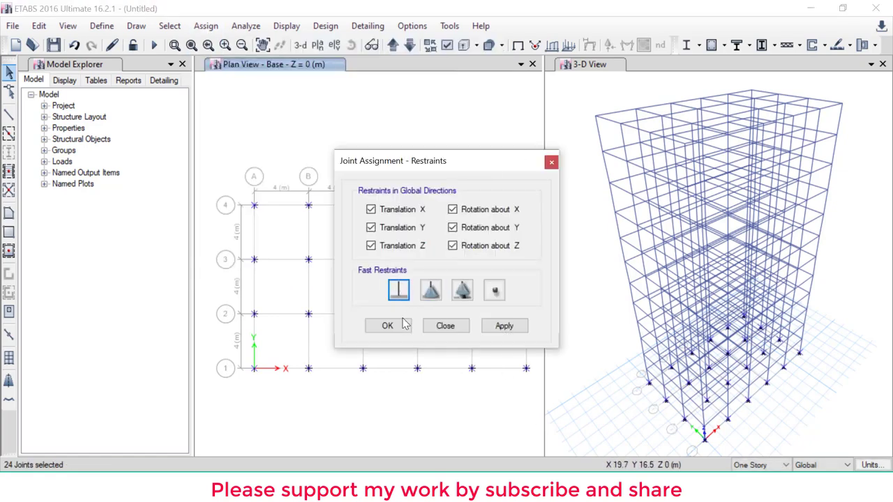
pyautogui.click(403, 328)
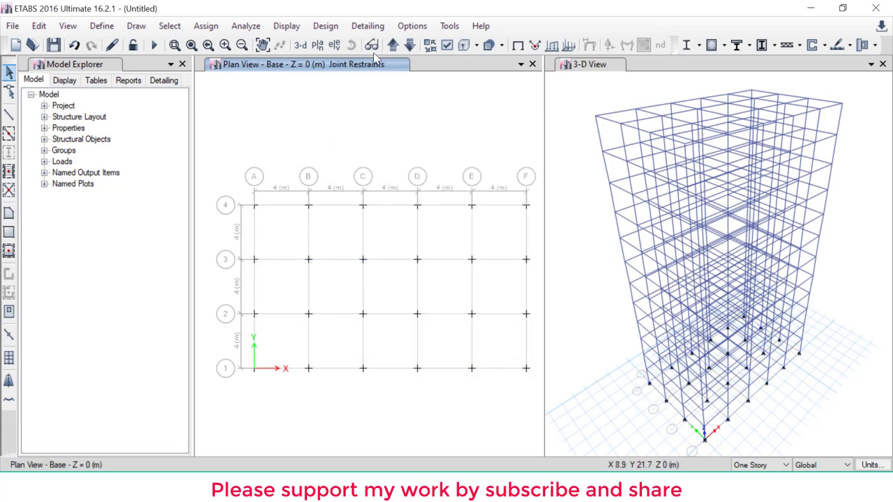
pyautogui.click(318, 46)
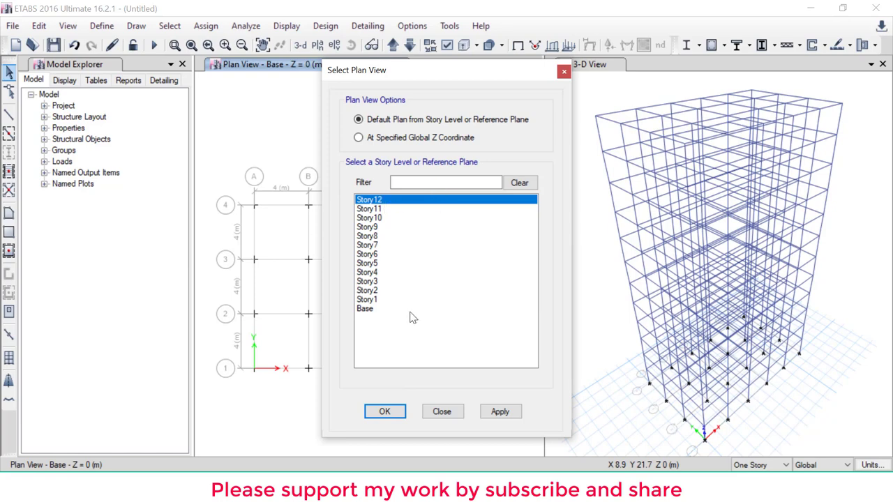
# - On the Story12 plan, draw a rectangular floor slab from A4 to F1 on all stories
pyautogui.click(385, 412)
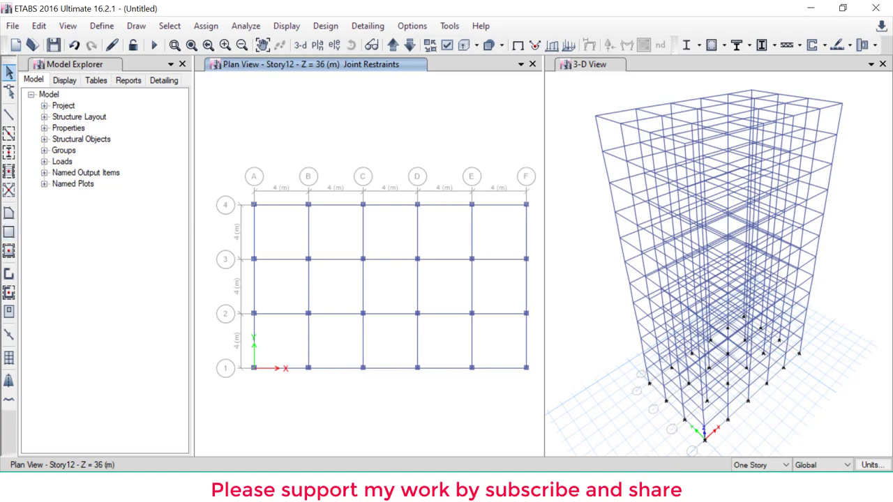
pyautogui.click(776, 465)
pyautogui.click(760, 481)
pyautogui.click(8, 233)
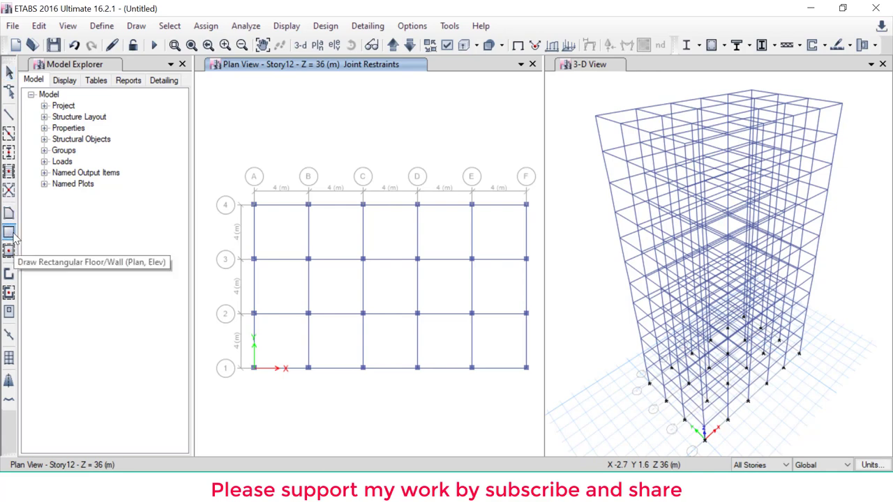
pyautogui.click(255, 205)
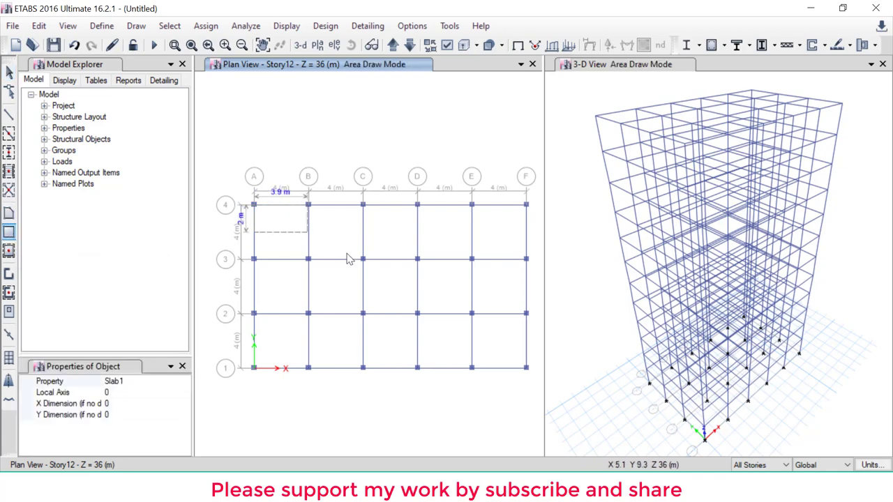
pyautogui.click(530, 371)
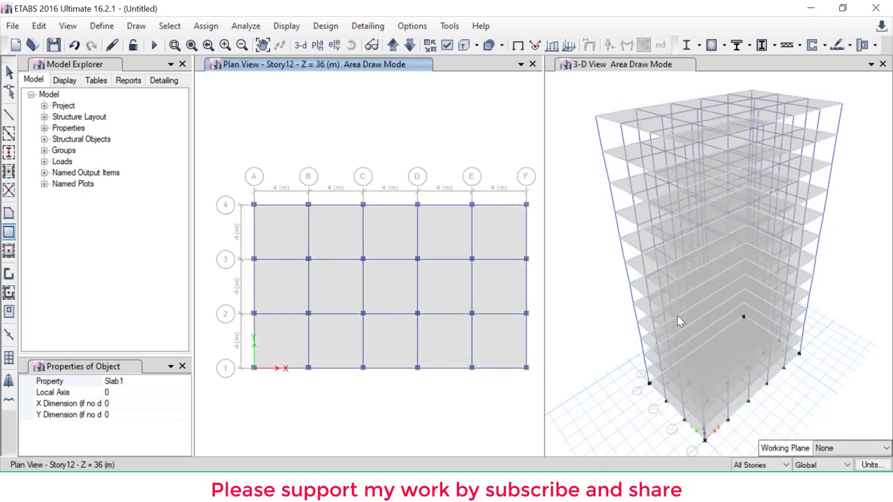
pyautogui.press('Escape')
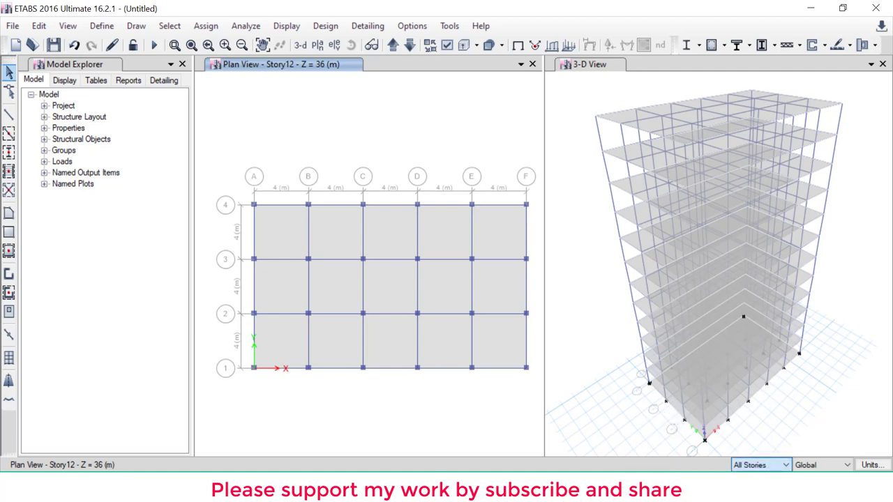
# - Delete the slab from the Base level, then return the plan view to Story12
pyautogui.scroll(1, 760, 464)
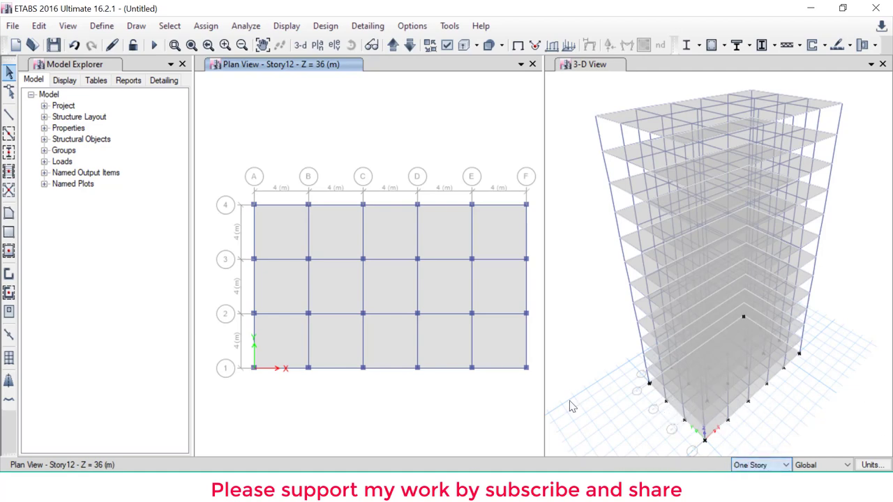
pyautogui.click(316, 46)
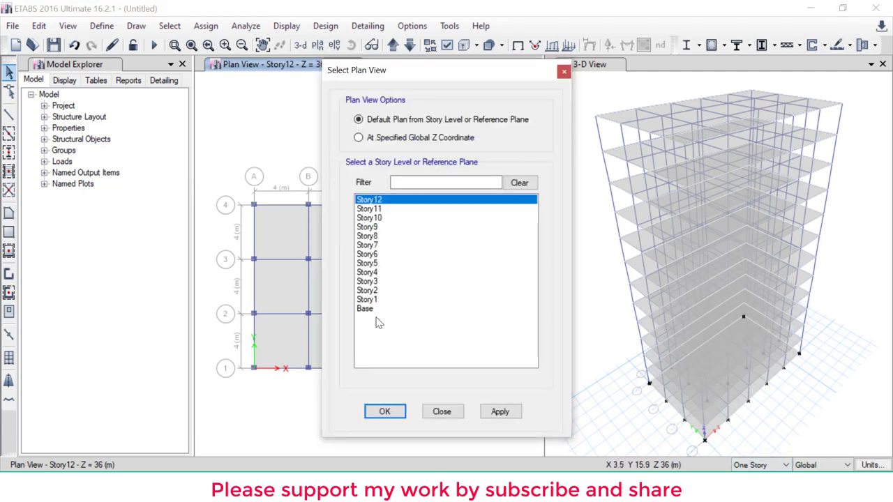
pyautogui.click(376, 311)
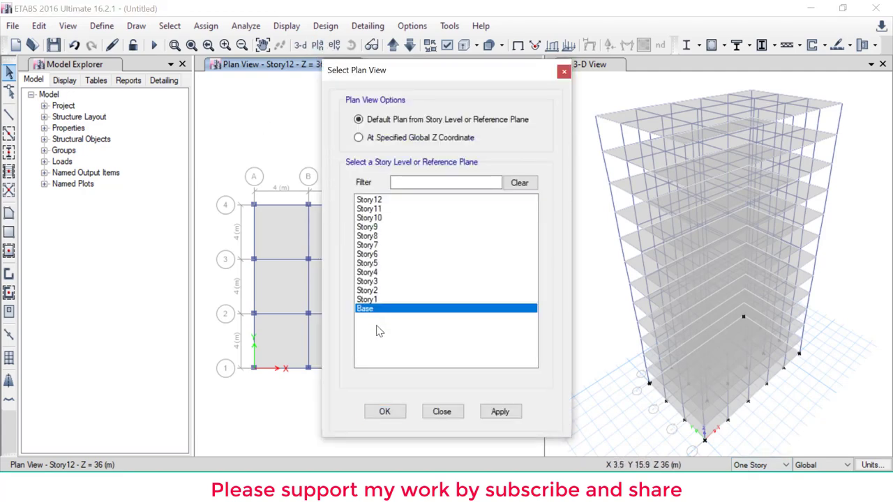
pyautogui.click(405, 411)
pyautogui.click(332, 243)
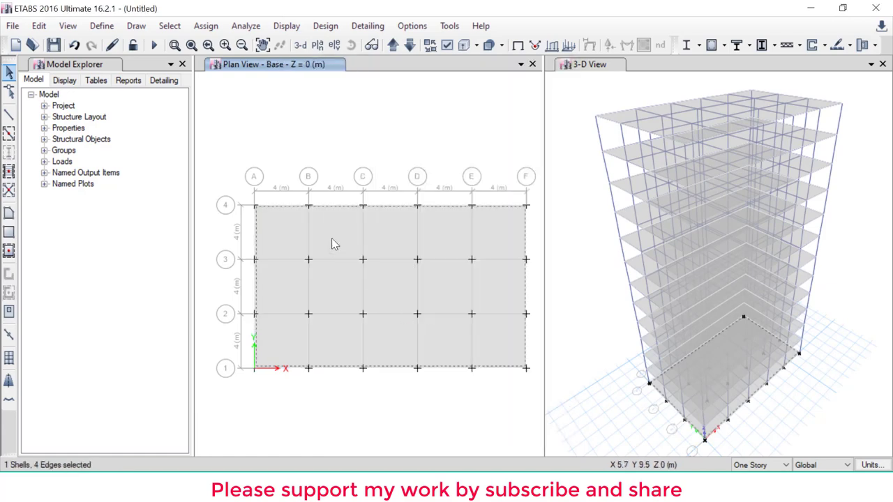
pyautogui.press('Delete')
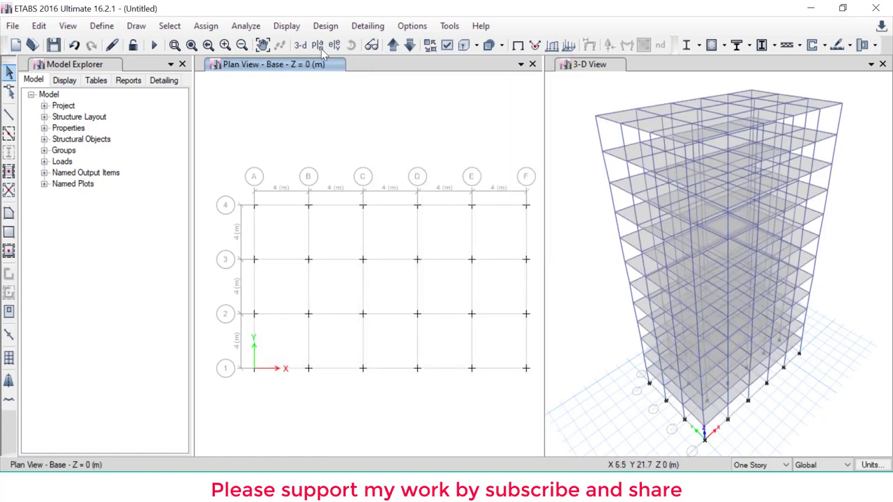
pyautogui.click(317, 45)
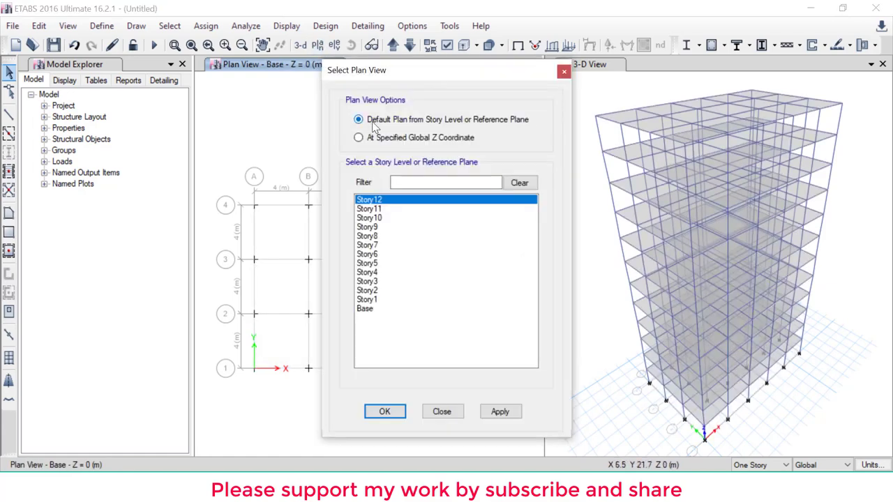
pyautogui.click(403, 415)
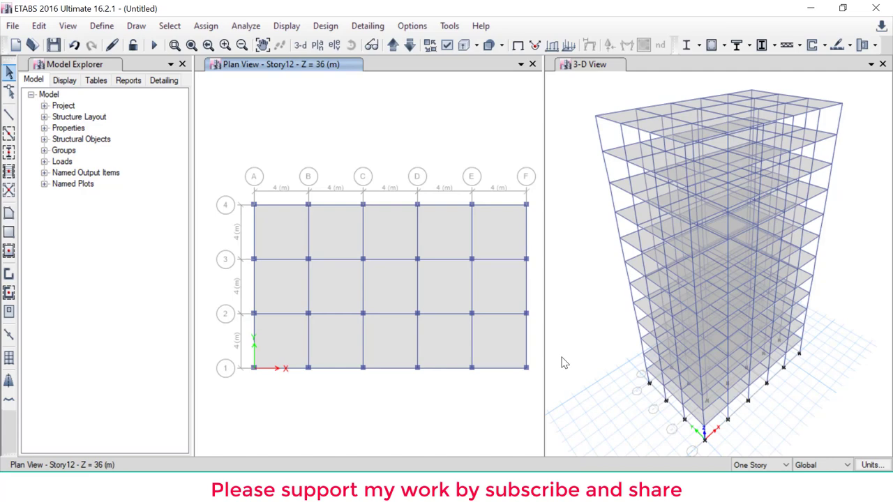
pyautogui.moveTo(279, 123)
pyautogui.mouseDown()
pyautogui.moveTo(283, 104)
pyautogui.moveTo(289, 140)
pyautogui.moveTo(304, 140)
pyautogui.mouseUp()
pyautogui.moveTo(370, 94)
pyautogui.mouseDown()
pyautogui.moveTo(377, 147)
pyautogui.moveTo(397, 143)
pyautogui.moveTo(373, 146)
pyautogui.mouseUp()
pyautogui.moveTo(415, 112); pyautogui.dragTo(419, 143)
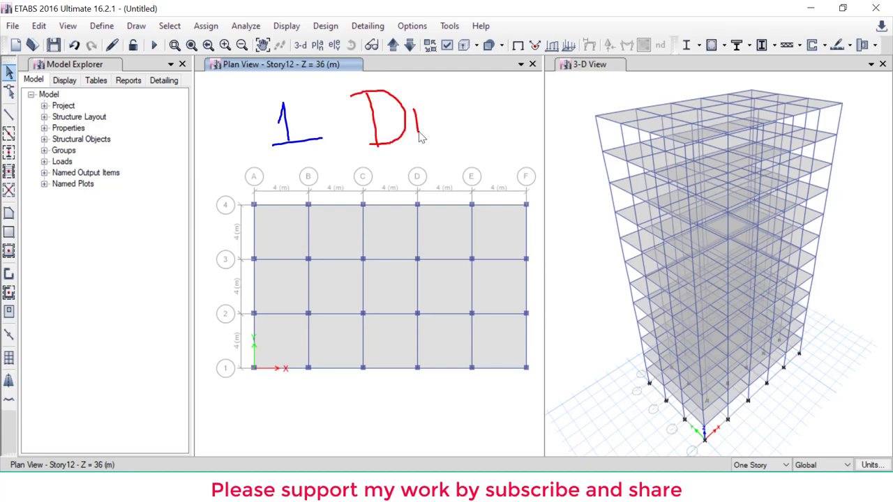
pyautogui.click(415, 97)
pyautogui.moveTo(441, 105)
pyautogui.mouseDown()
pyautogui.moveTo(430, 106)
pyautogui.moveTo(472, 121)
pyautogui.mouseUp()
pyautogui.moveTo(286, 206); pyautogui.dragTo(311, 241)
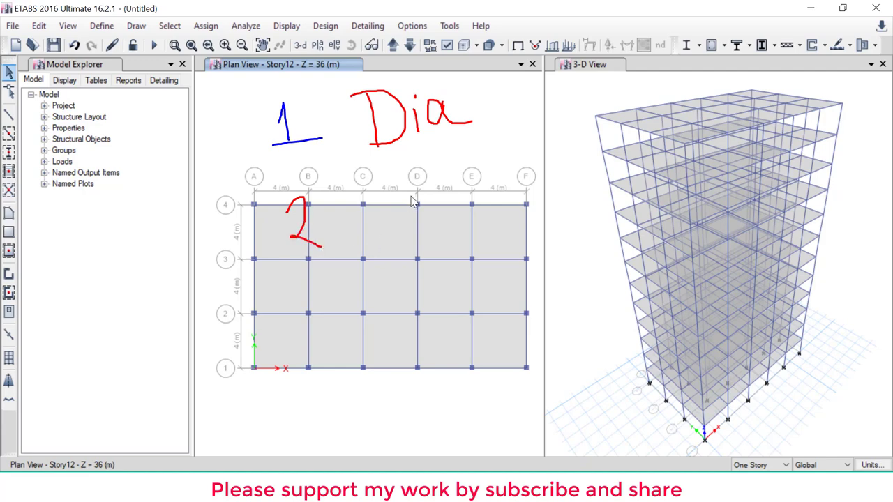
pyautogui.moveTo(416, 183)
pyautogui.mouseDown()
pyautogui.moveTo(418, 211)
pyautogui.moveTo(392, 225)
pyautogui.moveTo(468, 210)
pyautogui.moveTo(482, 175)
pyautogui.moveTo(520, 183)
pyautogui.mouseUp()
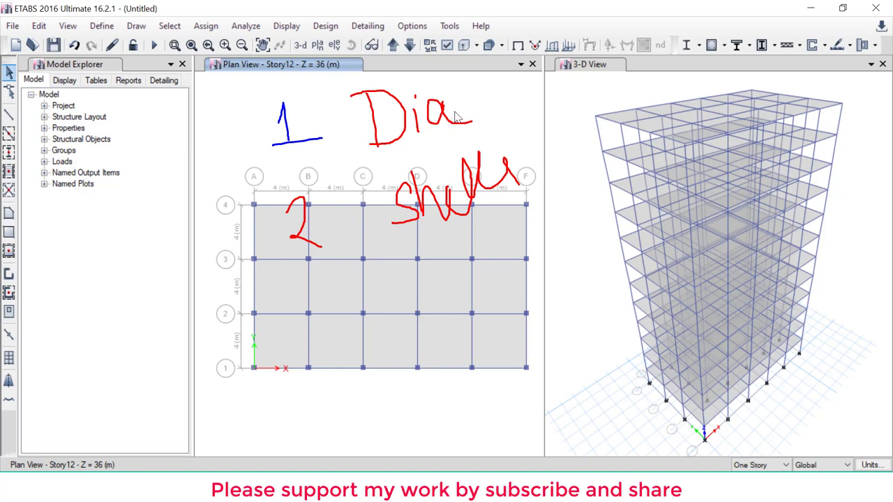
pyautogui.moveTo(456, 118)
pyautogui.mouseDown()
pyautogui.moveTo(533, 111)
pyautogui.moveTo(534, 98)
pyautogui.moveTo(622, 69)
pyautogui.mouseUp()
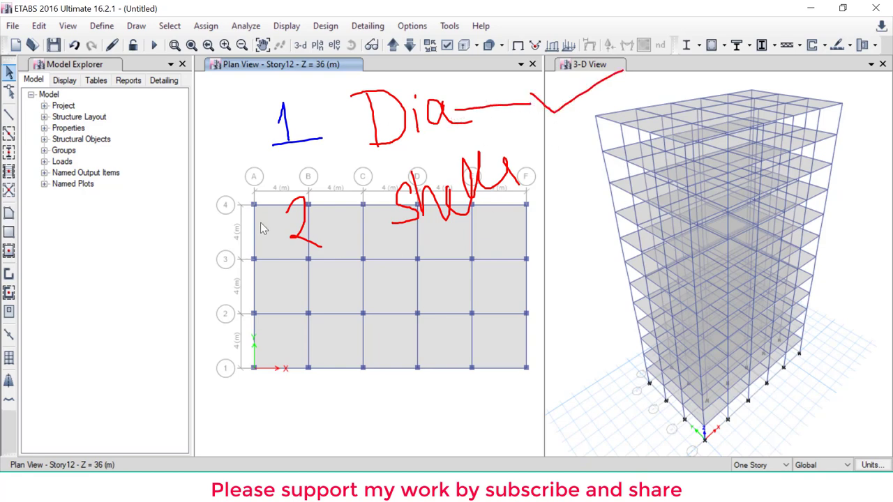
pyautogui.moveTo(252, 203); pyautogui.dragTo(529, 362)
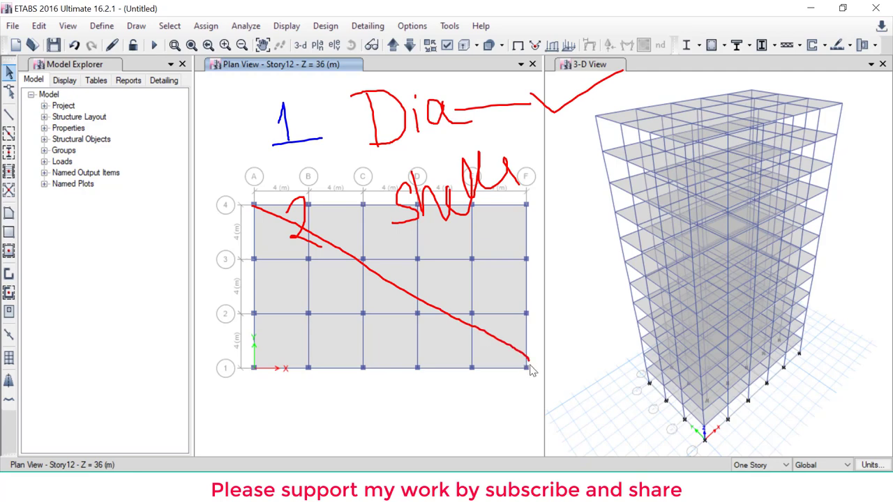
pyautogui.moveTo(434, 285)
pyautogui.mouseDown()
pyautogui.moveTo(309, 334)
pyautogui.moveTo(260, 370)
pyautogui.mouseUp()
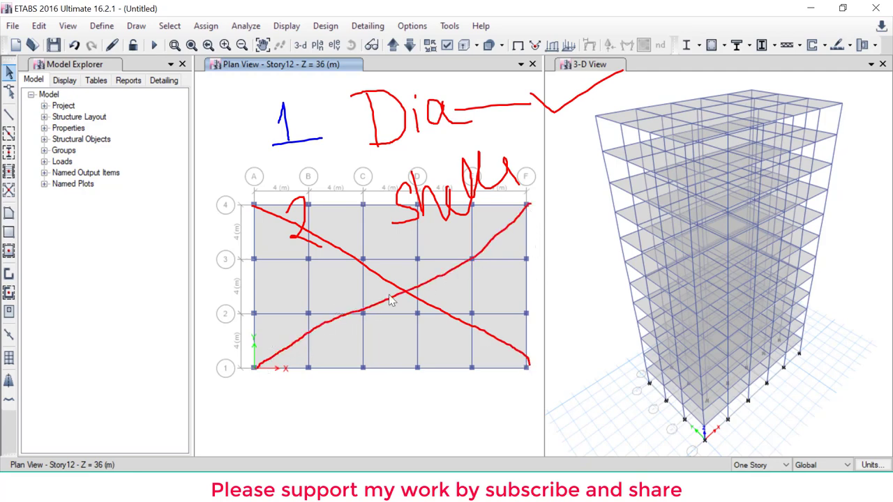
pyautogui.moveTo(413, 279)
pyautogui.mouseDown()
pyautogui.moveTo(403, 292)
pyautogui.moveTo(439, 294)
pyautogui.mouseUp()
pyautogui.moveTo(519, 177); pyautogui.dragTo(567, 171)
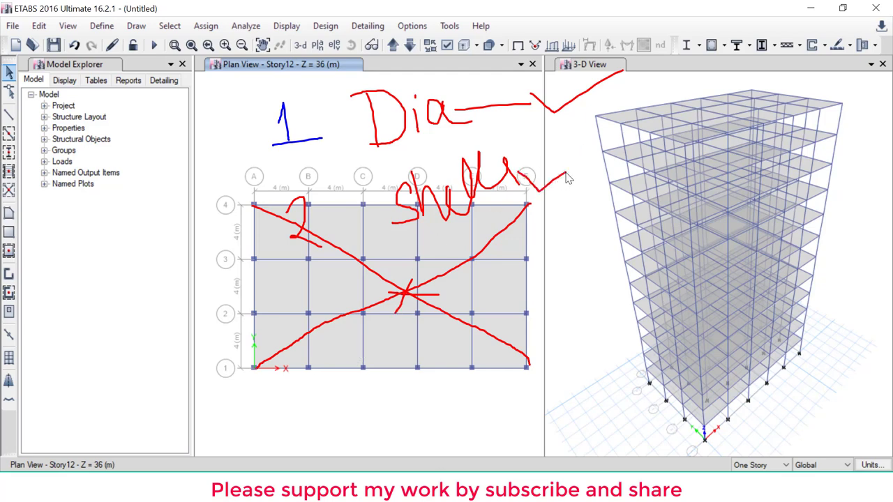
pyautogui.moveTo(598, 123)
pyautogui.mouseDown()
pyautogui.moveTo(656, 402)
pyautogui.moveTo(705, 443)
pyautogui.mouseUp()
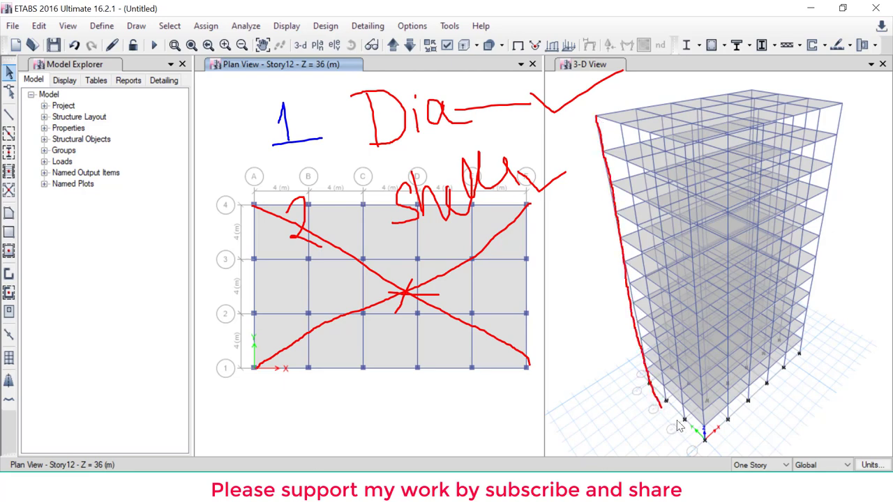
pyautogui.moveTo(717, 352)
pyautogui.mouseDown()
pyautogui.moveTo(677, 150)
pyautogui.moveTo(621, 123)
pyautogui.mouseUp()
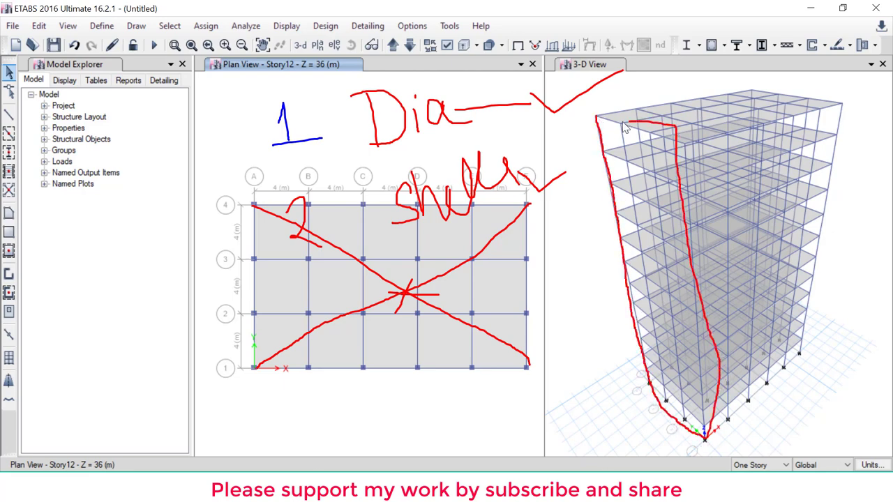
pyautogui.moveTo(559, 286)
pyautogui.mouseDown()
pyautogui.moveTo(639, 214)
pyautogui.moveTo(626, 242)
pyautogui.mouseUp()
pyautogui.moveTo(607, 191); pyautogui.dragTo(614, 209)
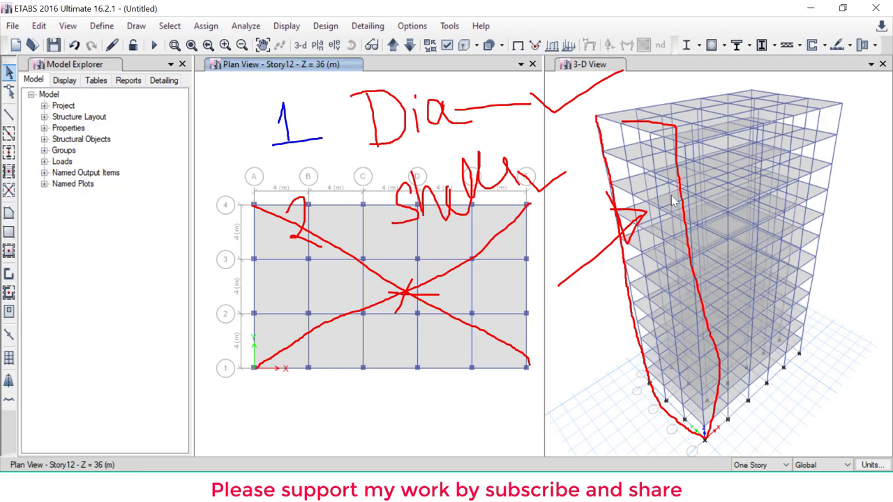
pyautogui.moveTo(347, 160)
pyautogui.mouseDown()
pyautogui.moveTo(472, 144)
pyautogui.moveTo(470, 120)
pyautogui.mouseUp()
pyautogui.moveTo(457, 81)
pyautogui.mouseDown()
pyautogui.moveTo(335, 74)
pyautogui.moveTo(429, 143)
pyautogui.mouseUp()
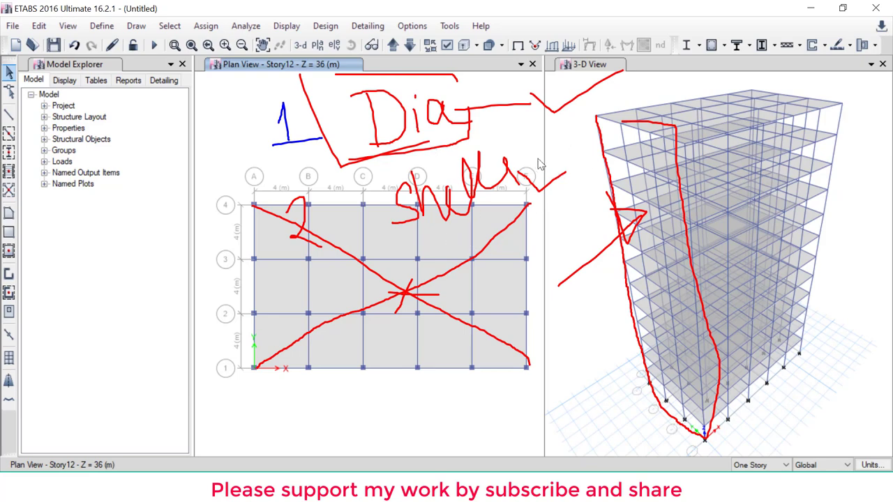
pyautogui.moveTo(534, 170); pyautogui.dragTo(594, 123)
pyautogui.press('Escape')
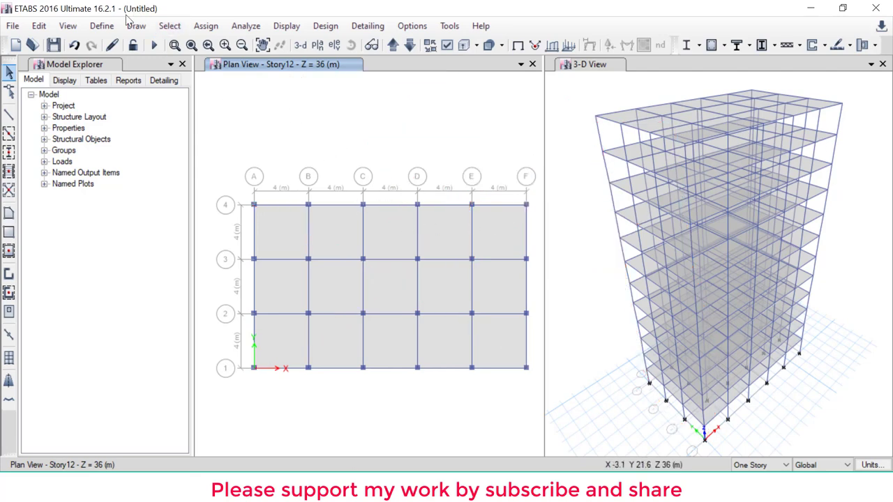
pyautogui.click(101, 26)
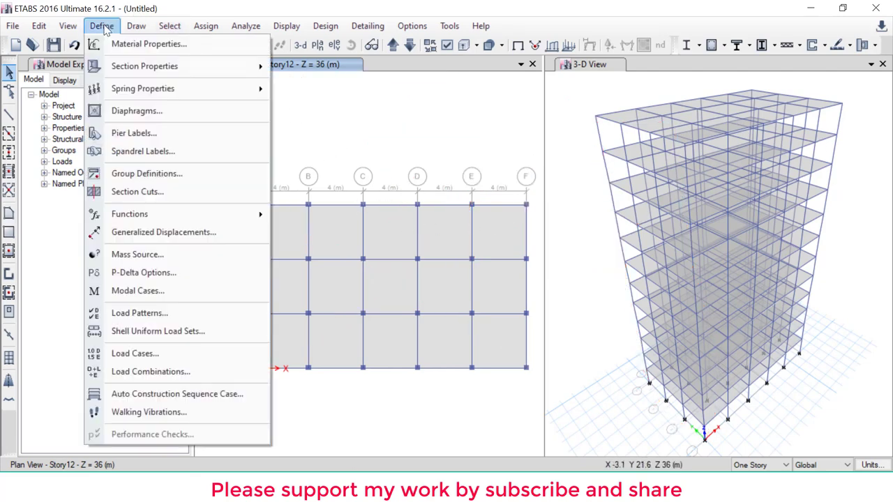
pyautogui.click(137, 112)
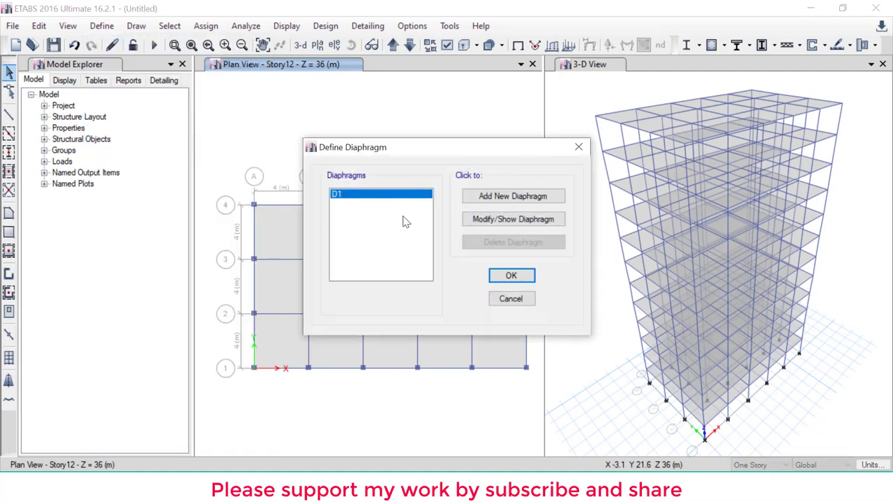
pyautogui.click(505, 276)
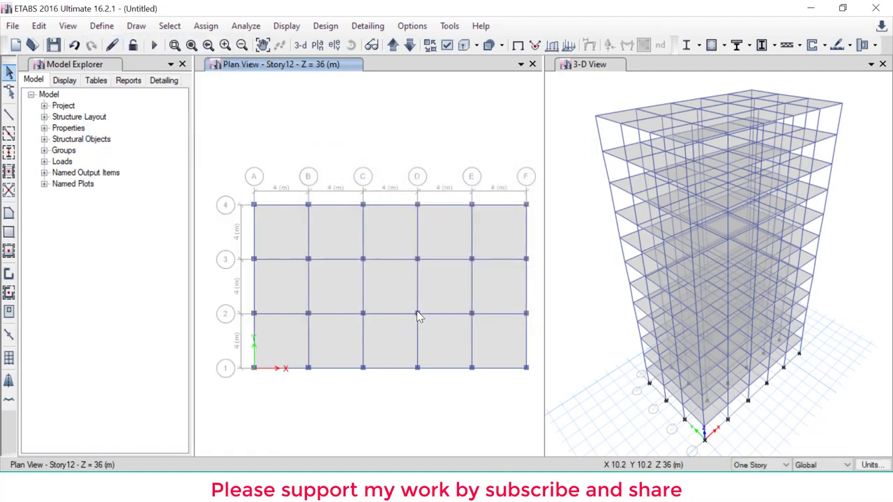
# - Select the floor slabs on all stories and assign them rigid diaphragm D1
pyautogui.click(761, 465)
pyautogui.click(756, 484)
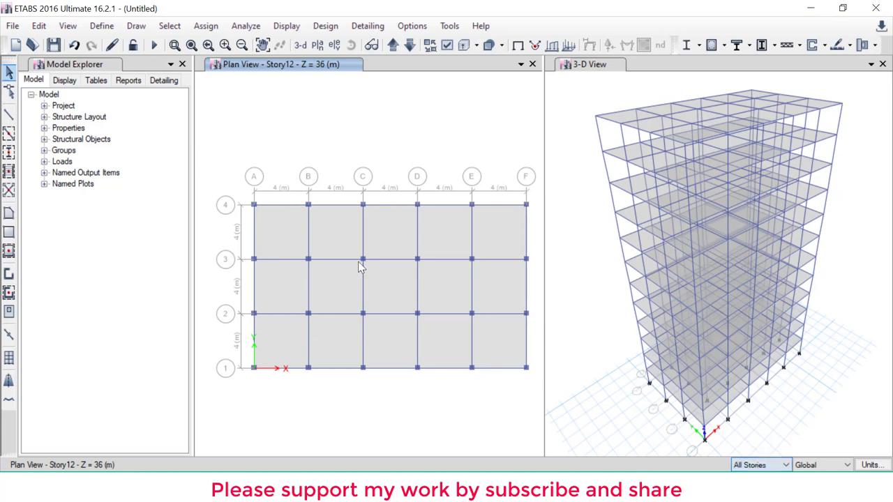
pyautogui.click(388, 231)
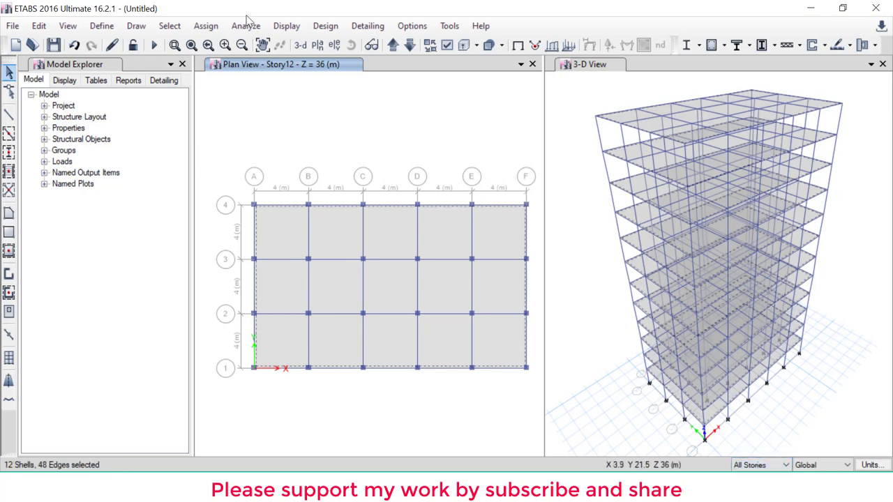
pyautogui.click(207, 26)
pyautogui.moveTo(224, 80)
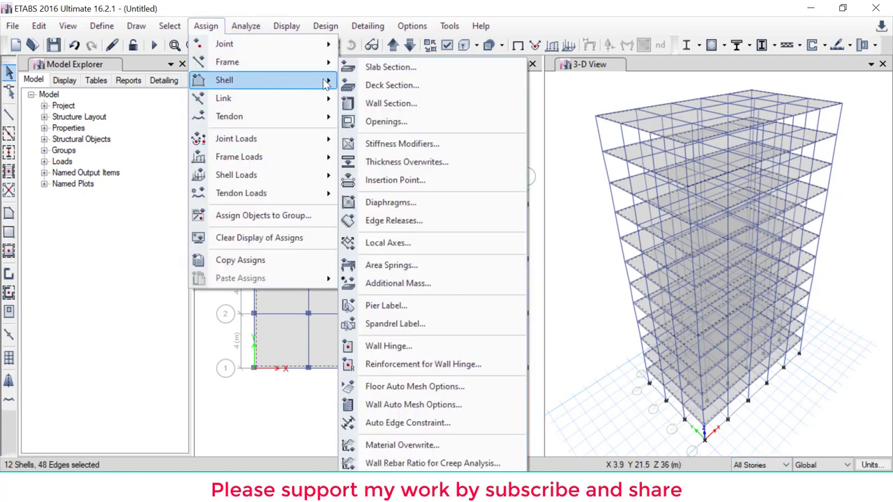
pyautogui.click(405, 201)
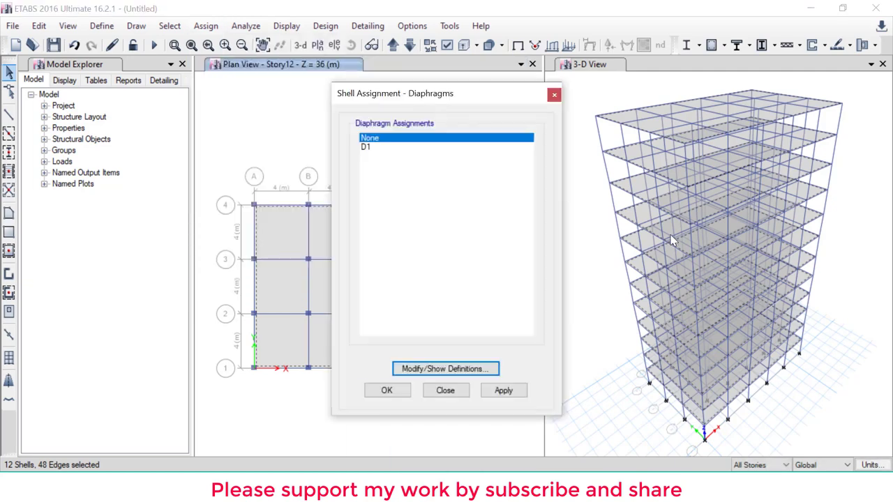
pyautogui.click(390, 148)
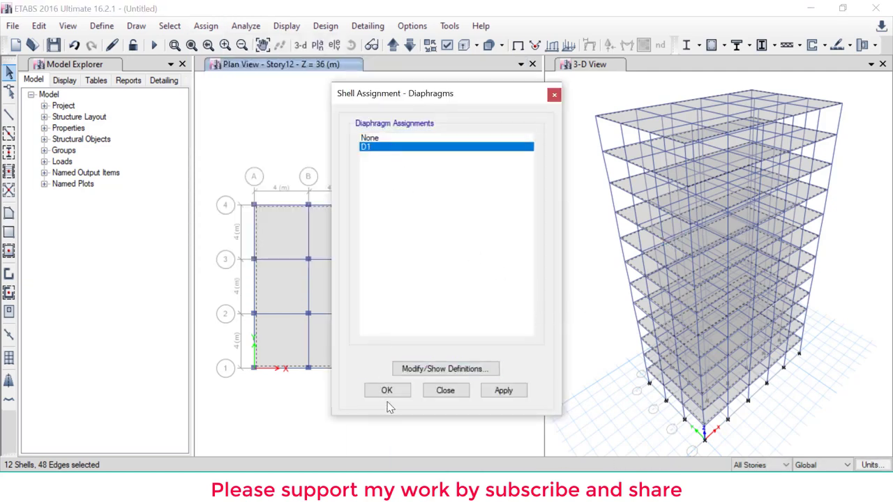
pyautogui.click(387, 391)
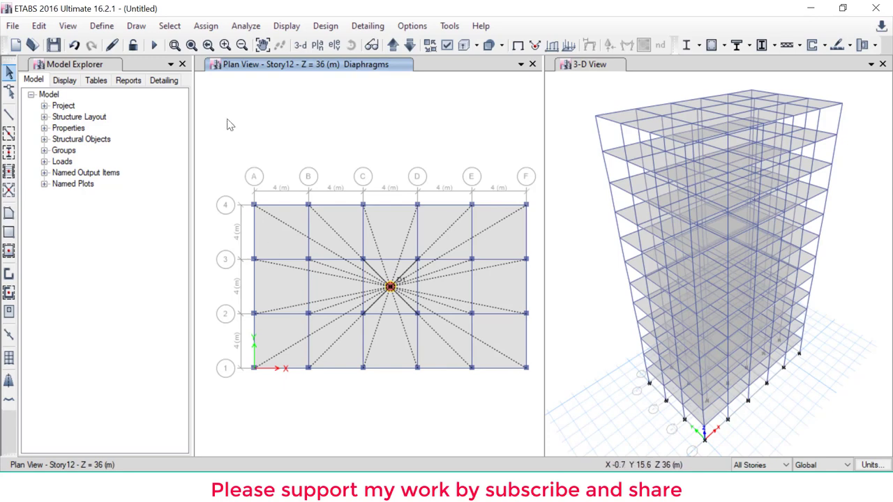
pyautogui.click(587, 94)
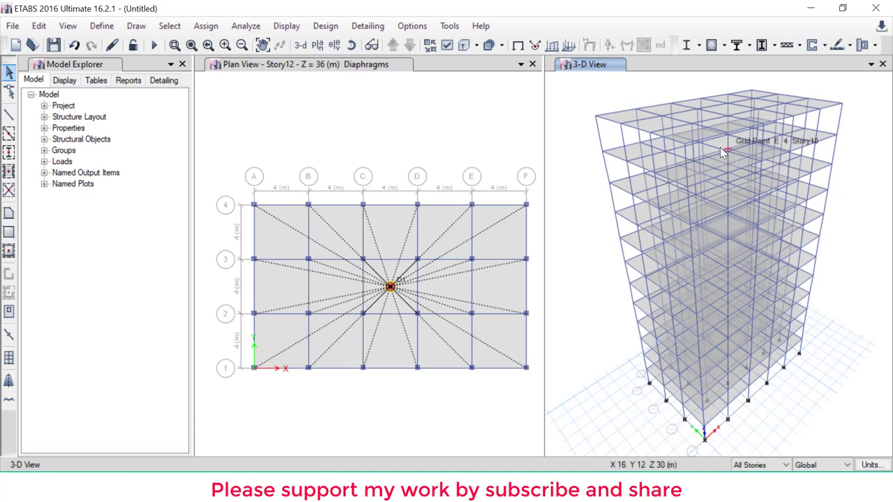
pyautogui.click(448, 48)
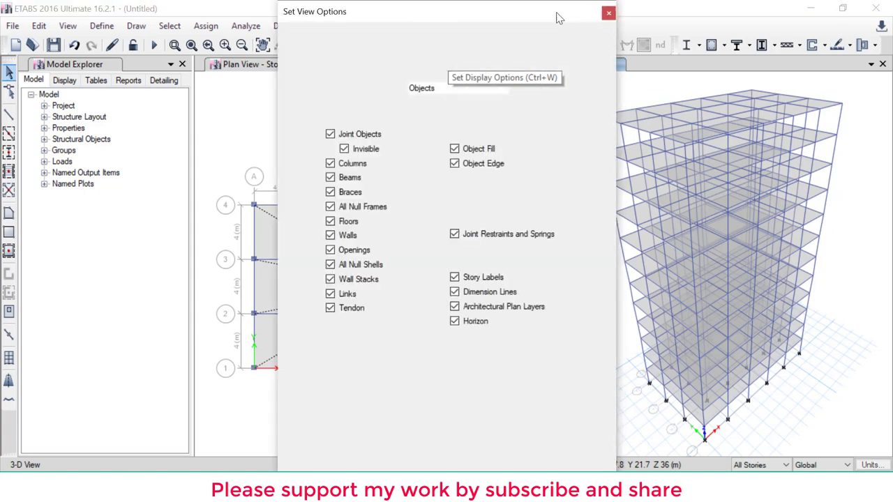
pyautogui.moveTo(546, 15)
pyautogui.mouseDown()
pyautogui.moveTo(338, 50)
pyautogui.moveTo(348, 48)
pyautogui.mouseUp()
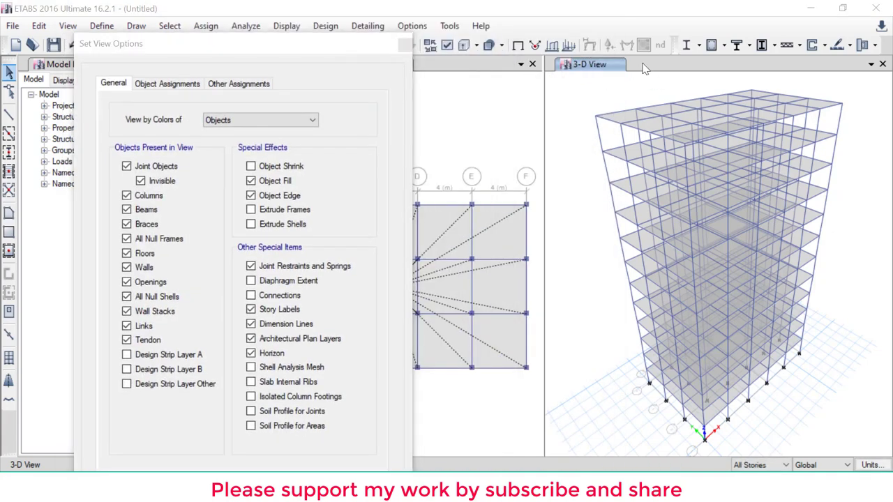
pyautogui.moveTo(558, 63); pyautogui.dragTo(638, 72)
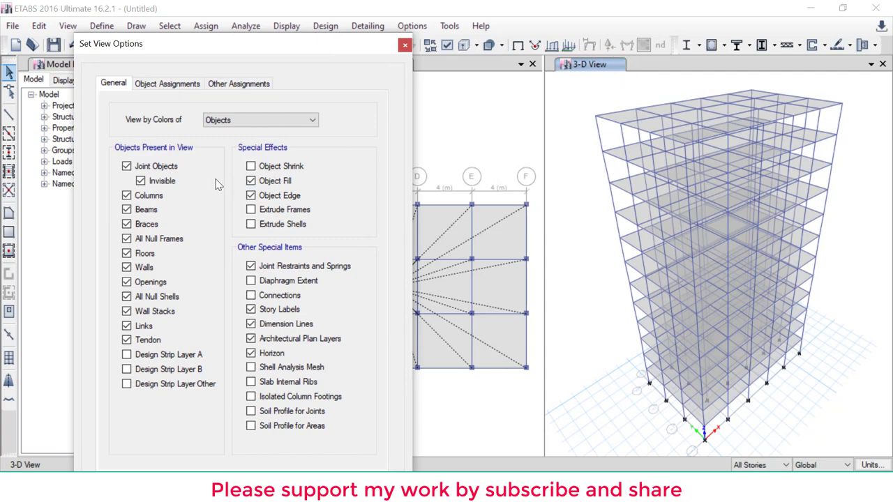
pyautogui.click(167, 84)
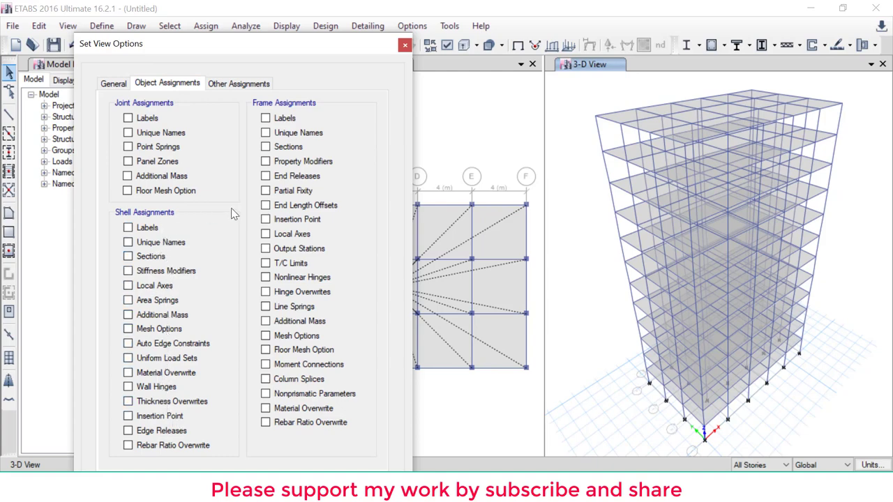
pyautogui.click(226, 84)
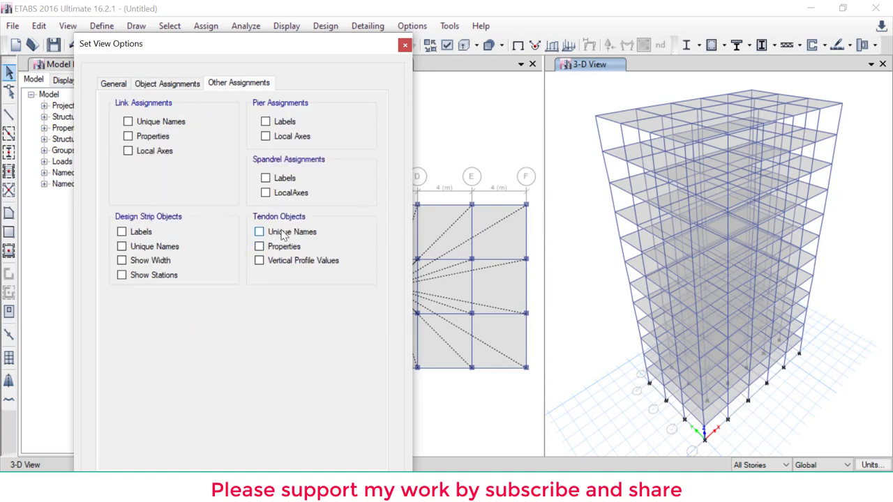
pyautogui.click(119, 83)
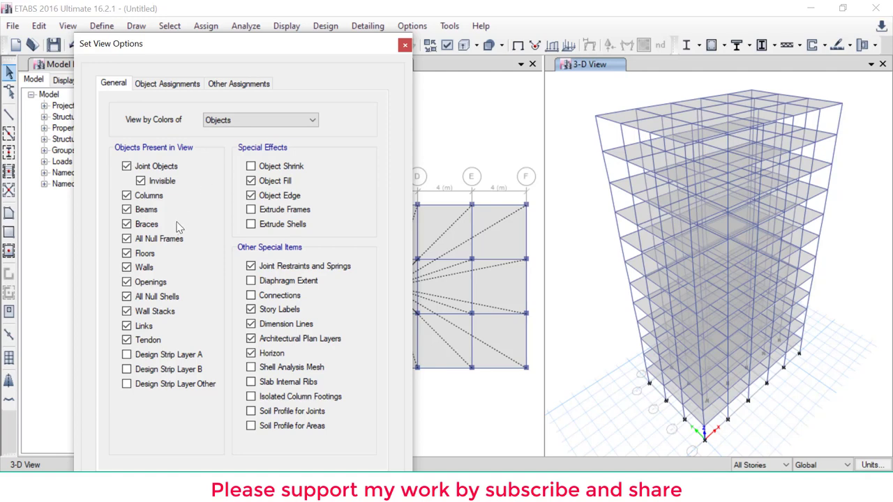
pyautogui.click(281, 286)
pyautogui.moveTo(377, 49); pyautogui.dragTo(396, 6)
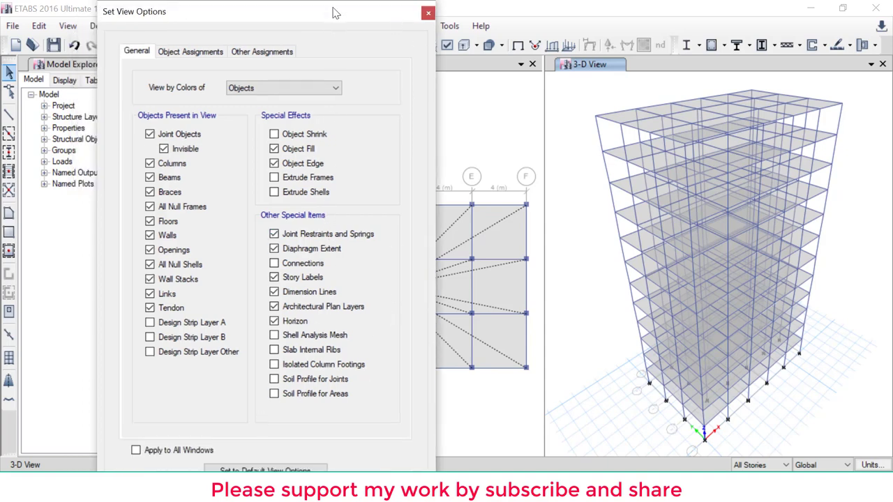
pyautogui.moveTo(335, 18)
pyautogui.mouseDown()
pyautogui.moveTo(334, 6)
pyautogui.moveTo(558, 20)
pyautogui.mouseUp()
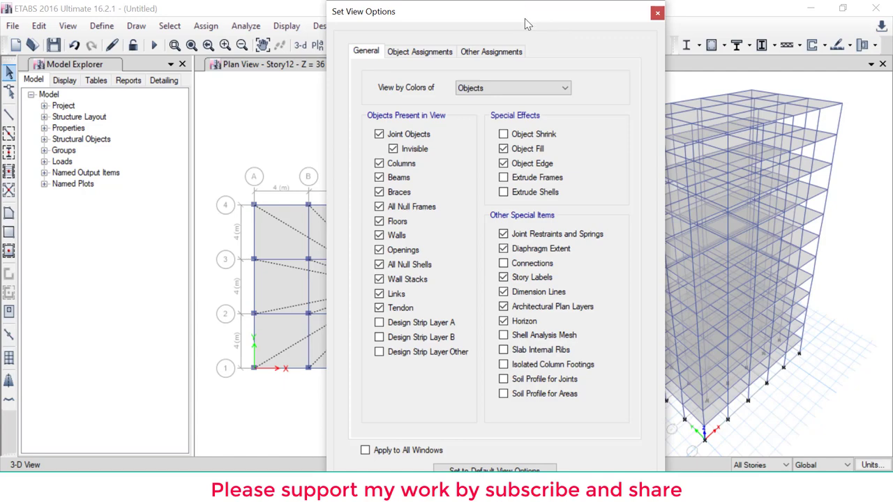
pyautogui.moveTo(524, 18); pyautogui.dragTo(531, 7)
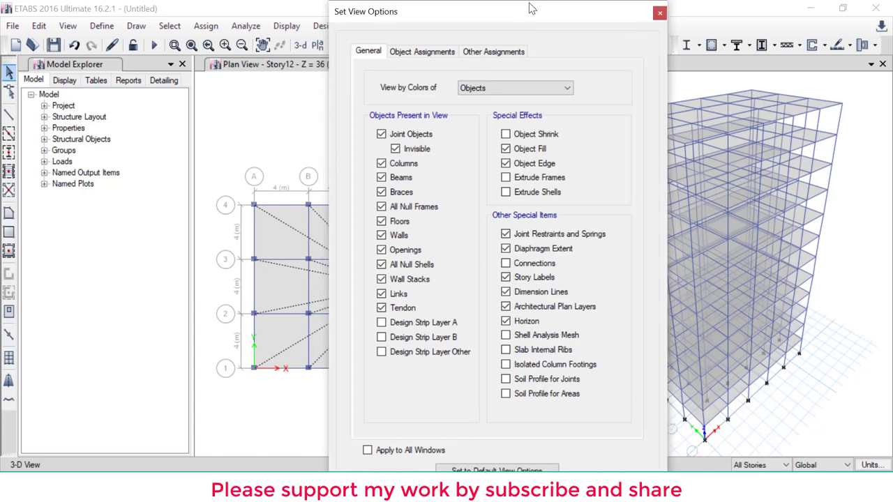
pyautogui.press('Return')
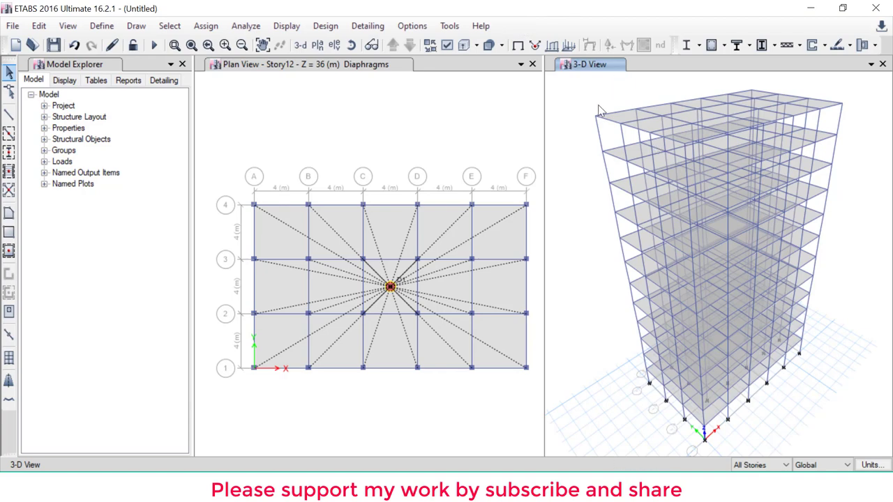
pyautogui.scroll(-5, 613, 120)
pyautogui.scroll(5, 615, 119)
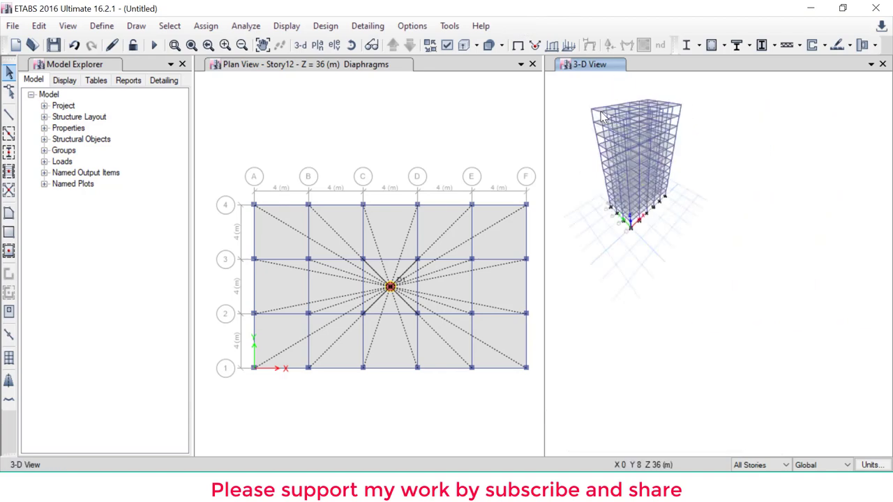
pyautogui.moveTo(614, 120); pyautogui.dragTo(665, 158, button='middle')
pyautogui.scroll(2, 664, 158)
pyautogui.scroll(3, 686, 148)
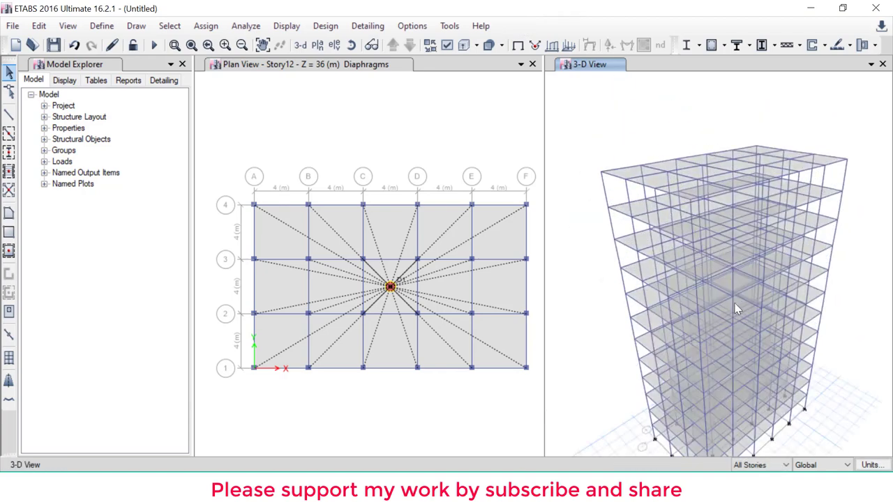
pyautogui.scroll(1, 731, 255)
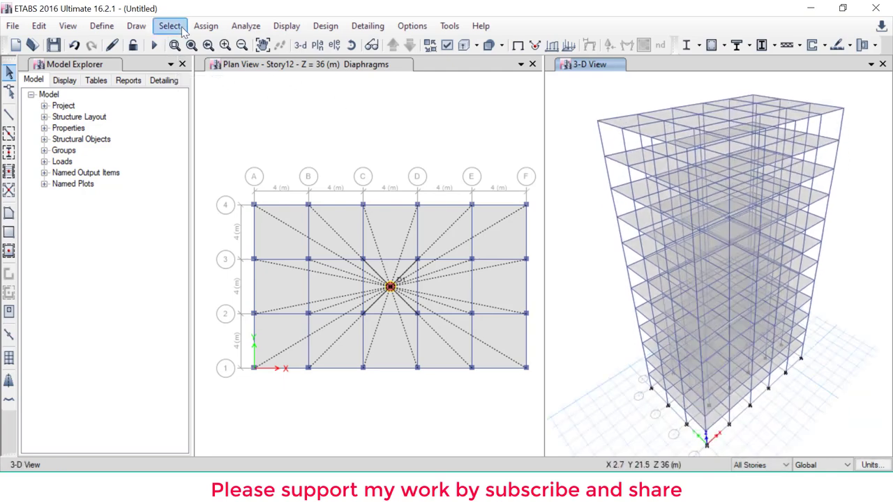
pyautogui.click(443, 48)
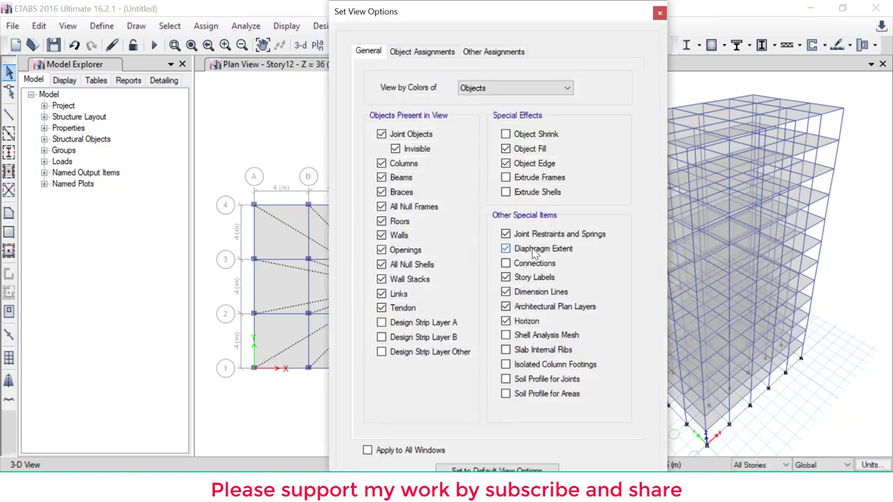
# - Apply the display options with Diaphragm Extent checked to show diaphragm lines on every floor
pyautogui.press('Tab')
pyautogui.press('Tab')
pyautogui.press('Tab')
pyautogui.press('Tab')
pyautogui.press('Tab')
pyautogui.press('Tab')
pyautogui.press('Tab')
pyautogui.press('Tab')
pyautogui.press('Tab')
pyautogui.press('Tab')
pyautogui.press('Tab')
pyautogui.press('Tab')
pyautogui.press('Tab')
pyautogui.press('Return')
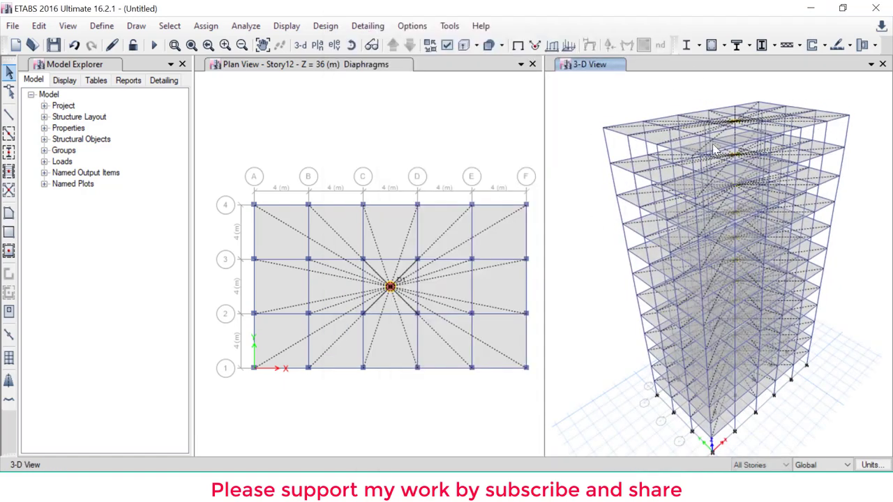
# - Begin a Wind load pattern with Indian IS875:1987, then discard the unfinished entry
pyautogui.click(102, 29)
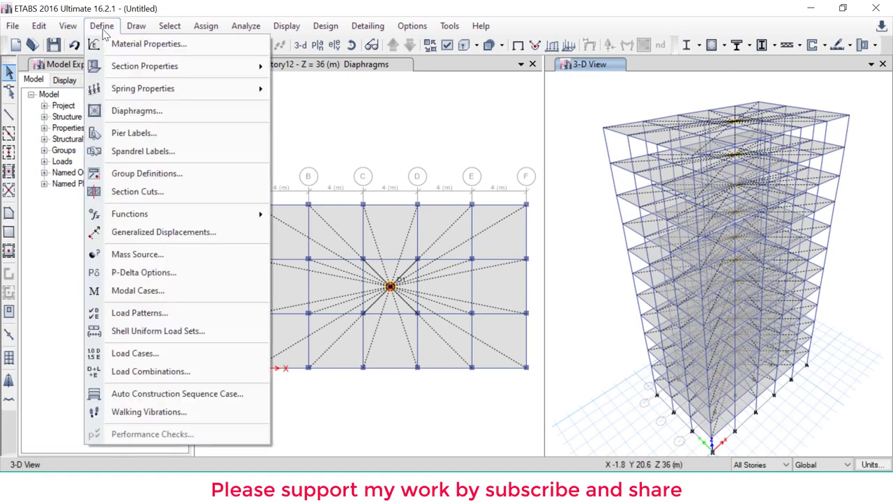
pyautogui.click(162, 314)
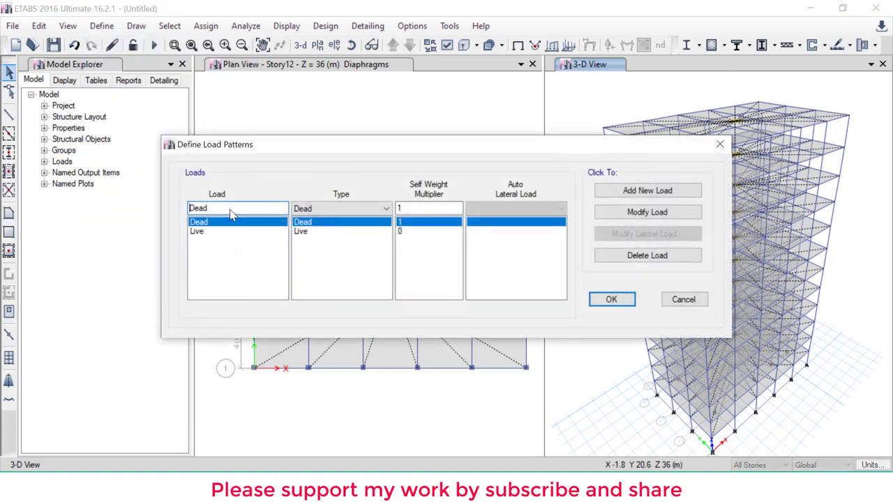
pyautogui.doubleClick(233, 209)
pyautogui.write('W+X')
pyautogui.click(363, 216)
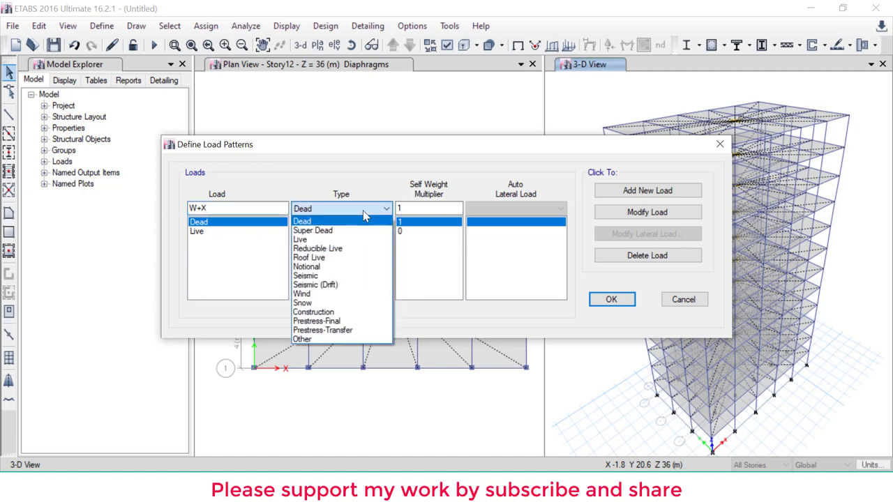
pyautogui.click(321, 294)
pyautogui.click(509, 215)
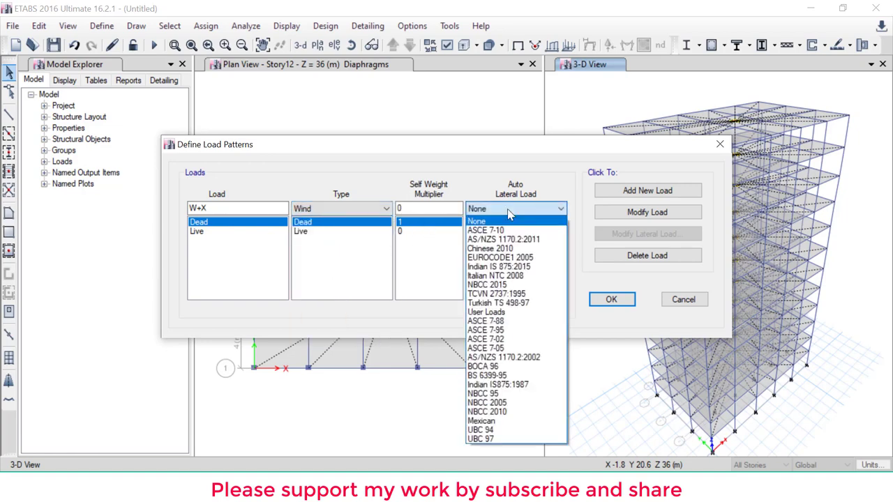
pyautogui.click(530, 382)
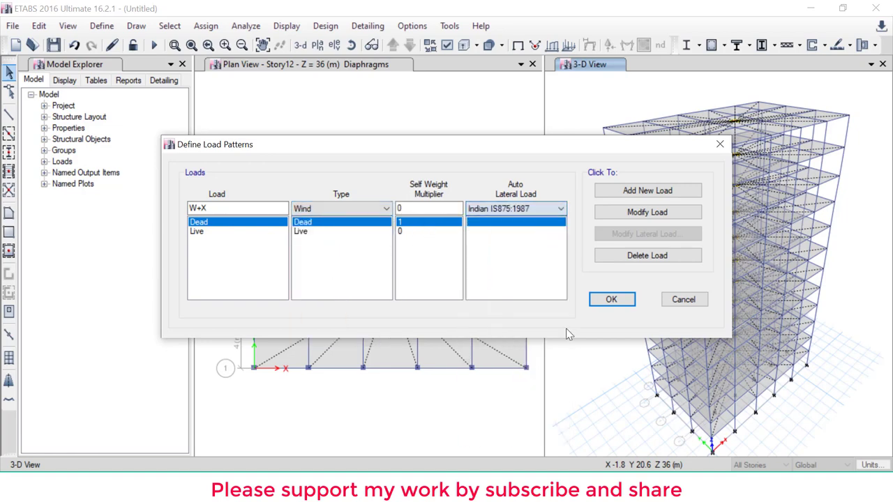
pyautogui.click(613, 299)
pyautogui.click(424, 290)
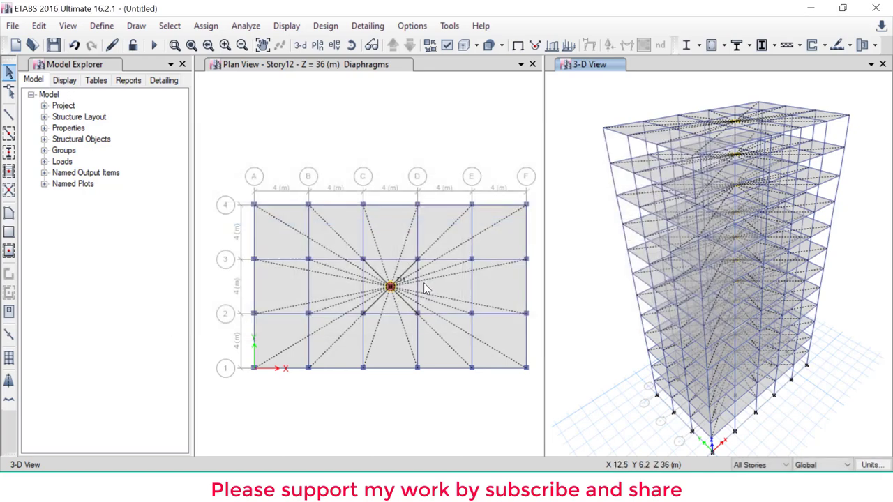
# - Add load pattern WX of type Wind with Indian IS875:1987 auto lateral load
pyautogui.click(101, 28)
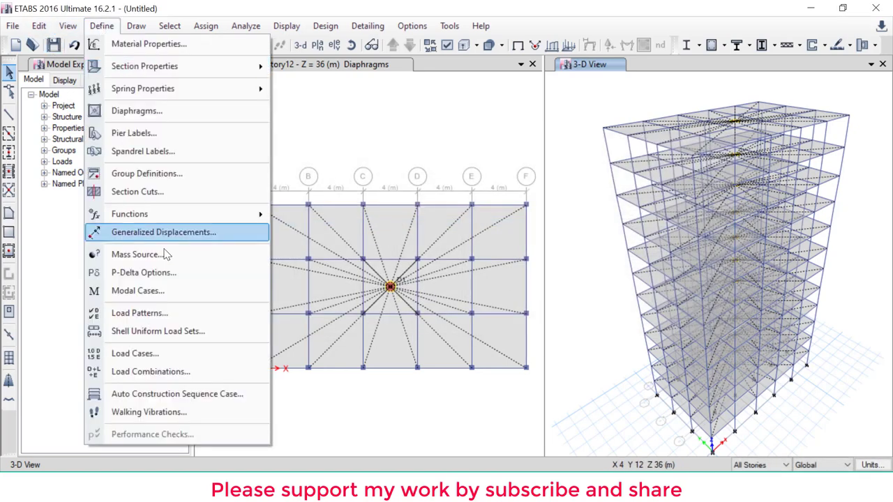
pyautogui.click(139, 298)
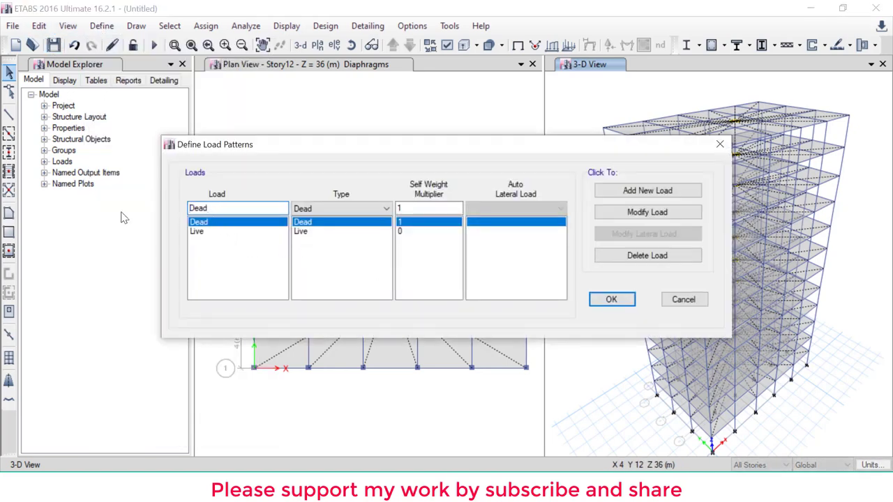
pyautogui.write('WX')
pyautogui.click(351, 208)
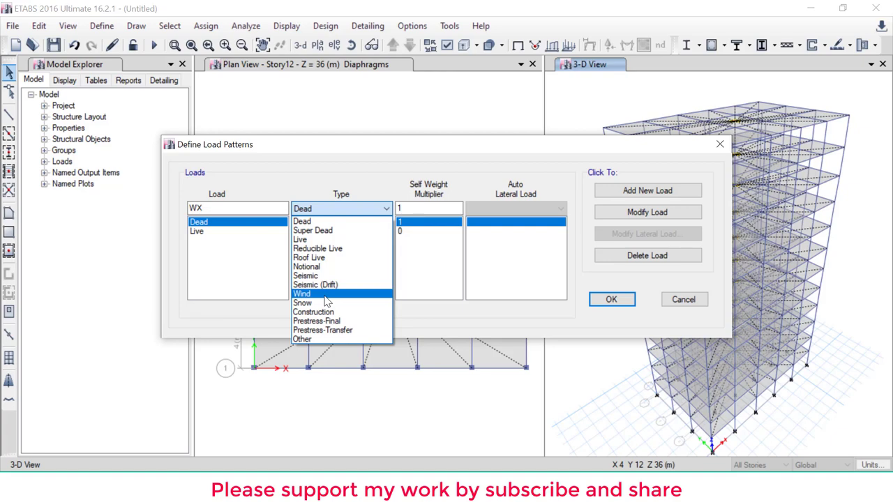
pyautogui.click(325, 294)
pyautogui.click(516, 209)
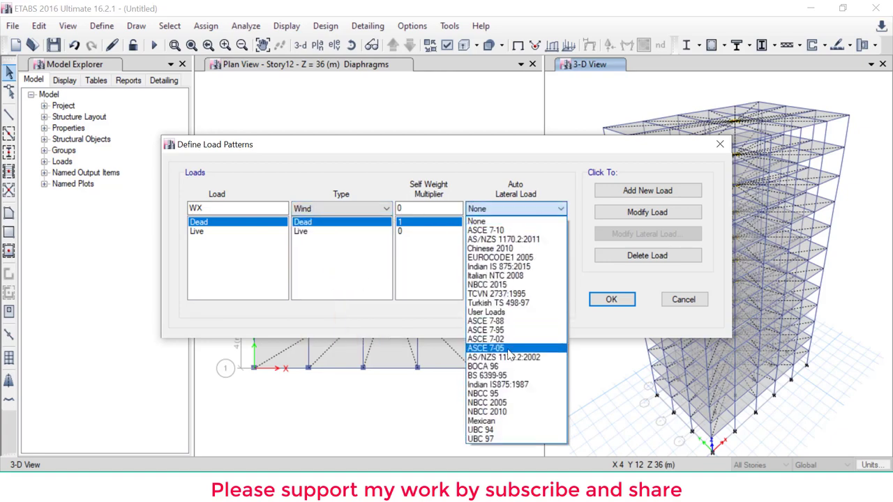
pyautogui.click(506, 385)
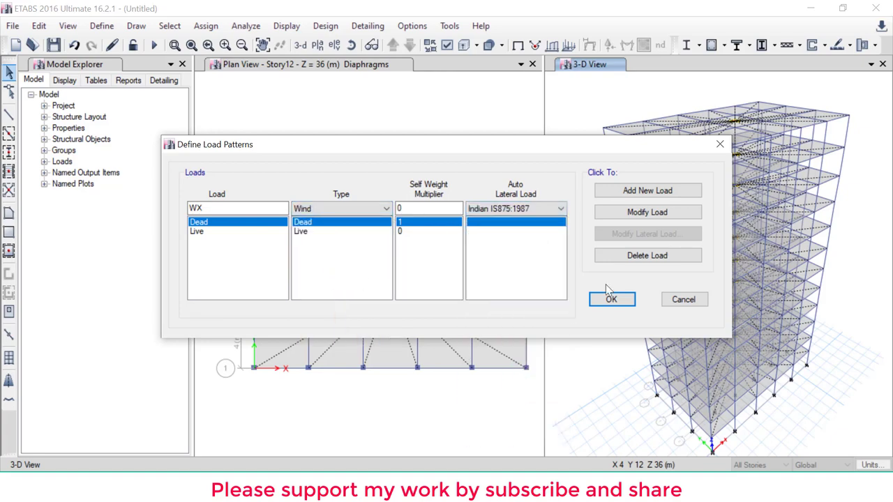
pyautogui.click(652, 191)
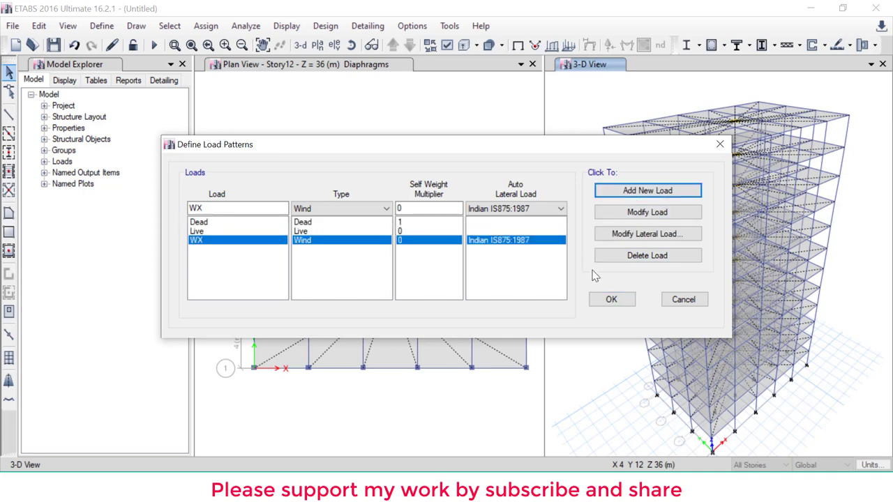
pyautogui.click(638, 237)
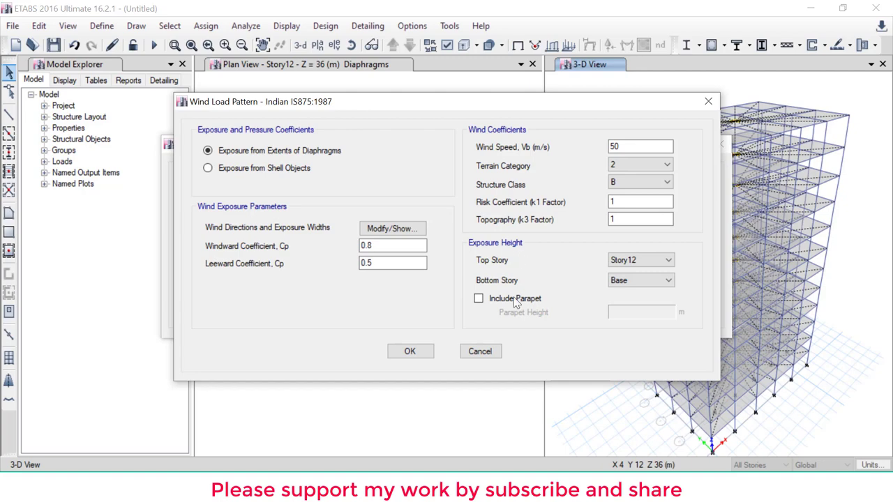
# - Review the WX IS875:1987 parameters: diaphragm-extent exposure, 50 m/s wind speed, terrain category 2, class B
pyautogui.moveTo(195, 130)
pyautogui.mouseDown()
pyautogui.moveTo(193, 195)
pyautogui.moveTo(425, 198)
pyautogui.moveTo(336, 128)
pyautogui.moveTo(185, 134)
pyautogui.mouseUp()
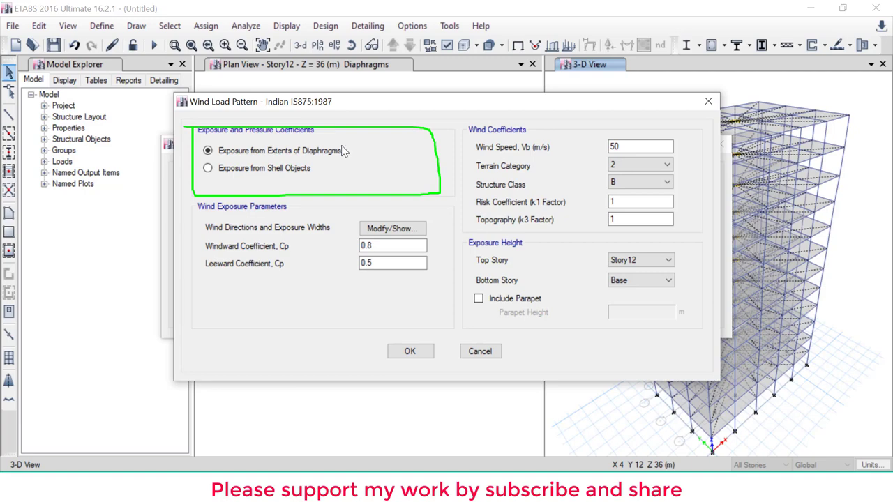
pyautogui.moveTo(341, 146)
pyautogui.mouseDown()
pyautogui.moveTo(349, 156)
pyautogui.moveTo(385, 128)
pyautogui.mouseUp()
pyautogui.moveTo(332, 172); pyautogui.dragTo(350, 163)
pyautogui.moveTo(302, 176); pyautogui.dragTo(369, 142)
pyautogui.moveTo(468, 128)
pyautogui.mouseDown()
pyautogui.moveTo(461, 230)
pyautogui.moveTo(645, 228)
pyautogui.moveTo(691, 168)
pyautogui.moveTo(568, 128)
pyautogui.moveTo(471, 128)
pyautogui.mouseUp()
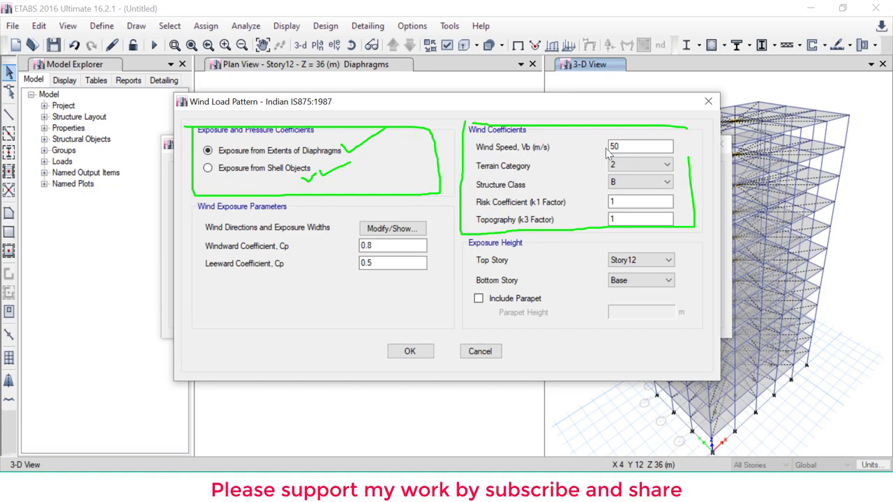
pyautogui.moveTo(625, 148); pyautogui.dragTo(676, 118)
pyautogui.moveTo(649, 149); pyautogui.dragTo(690, 124)
pyautogui.moveTo(538, 171); pyautogui.dragTo(555, 149)
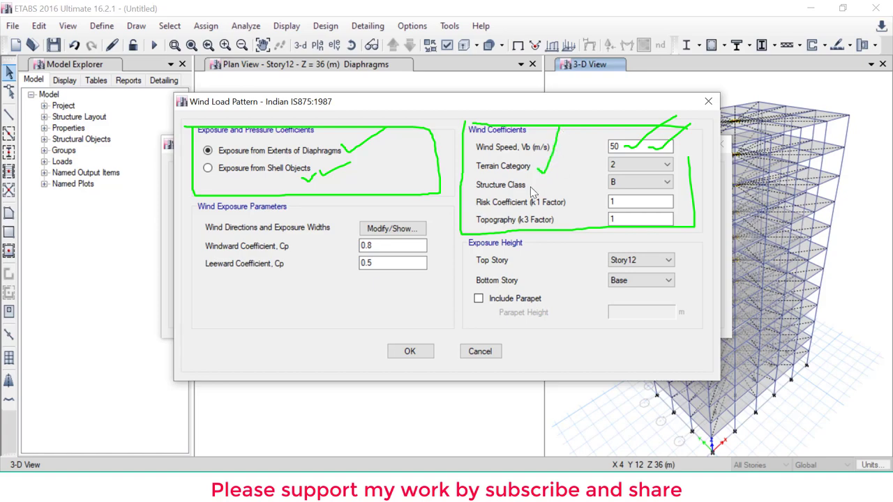
pyautogui.moveTo(530, 186); pyautogui.dragTo(545, 178)
pyautogui.moveTo(588, 189)
pyautogui.mouseDown()
pyautogui.moveTo(570, 224)
pyautogui.moveTo(580, 202)
pyautogui.mouseUp()
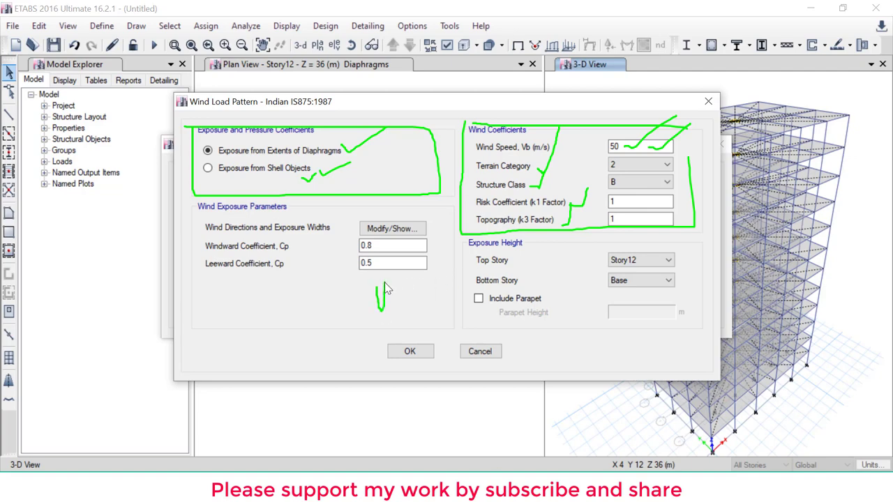
pyautogui.moveTo(306, 408); pyautogui.dragTo(305, 471)
pyautogui.moveTo(392, 313); pyautogui.dragTo(390, 313)
pyautogui.moveTo(440, 285)
pyautogui.mouseDown()
pyautogui.moveTo(456, 281)
pyautogui.moveTo(467, 314)
pyautogui.moveTo(481, 320)
pyautogui.moveTo(544, 318)
pyautogui.mouseUp()
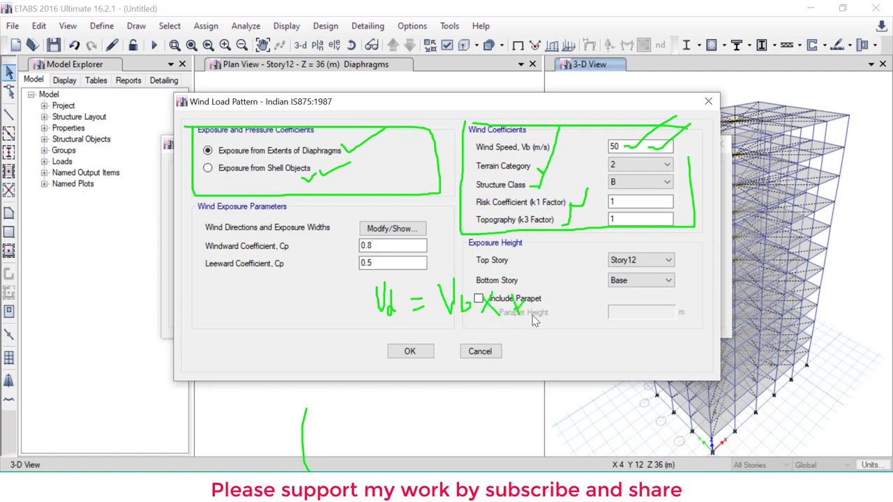
pyautogui.moveTo(574, 288)
pyautogui.mouseDown()
pyautogui.moveTo(578, 309)
pyautogui.moveTo(590, 318)
pyautogui.moveTo(615, 290)
pyautogui.moveTo(629, 320)
pyautogui.moveTo(675, 319)
pyautogui.mouseUp()
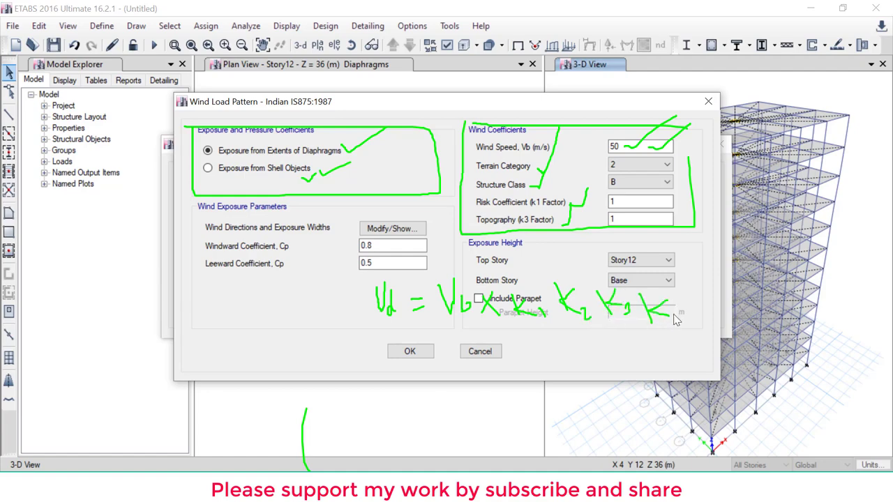
pyautogui.moveTo(683, 286); pyautogui.dragTo(673, 289)
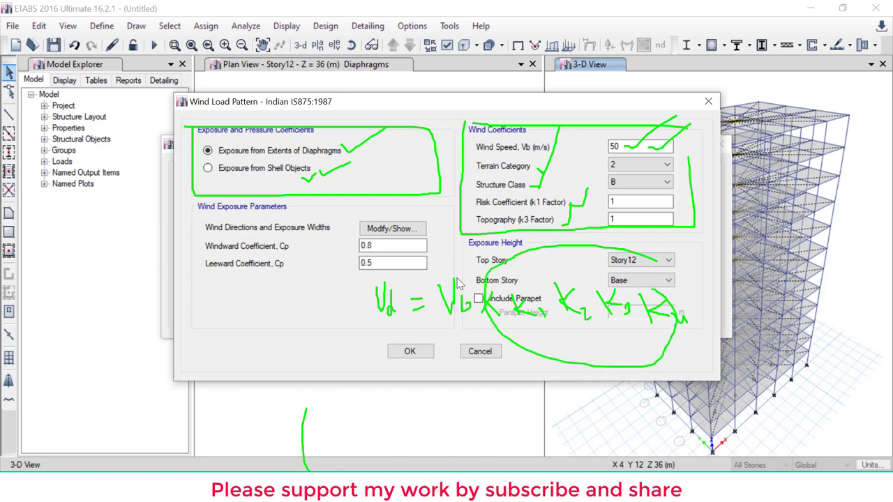
pyautogui.moveTo(458, 281); pyautogui.dragTo(480, 205)
pyautogui.press('Escape')
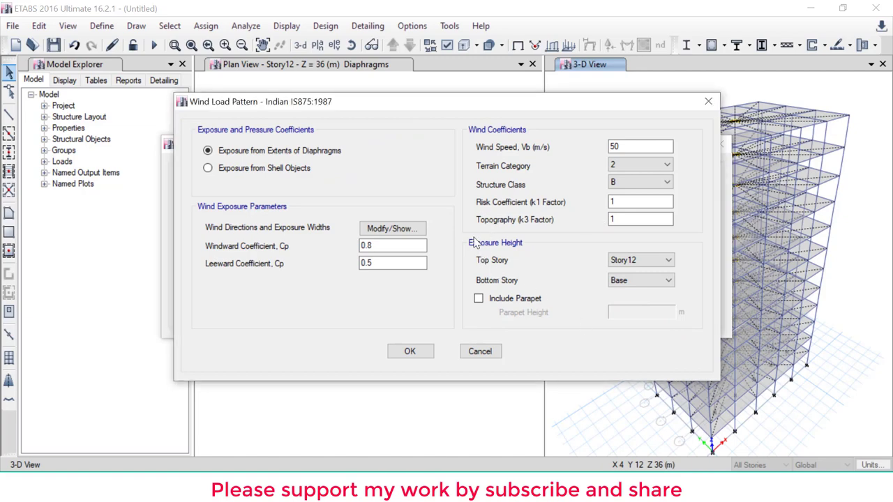
pyautogui.moveTo(468, 244)
pyautogui.mouseDown()
pyautogui.moveTo(682, 243)
pyautogui.moveTo(454, 244)
pyautogui.mouseUp()
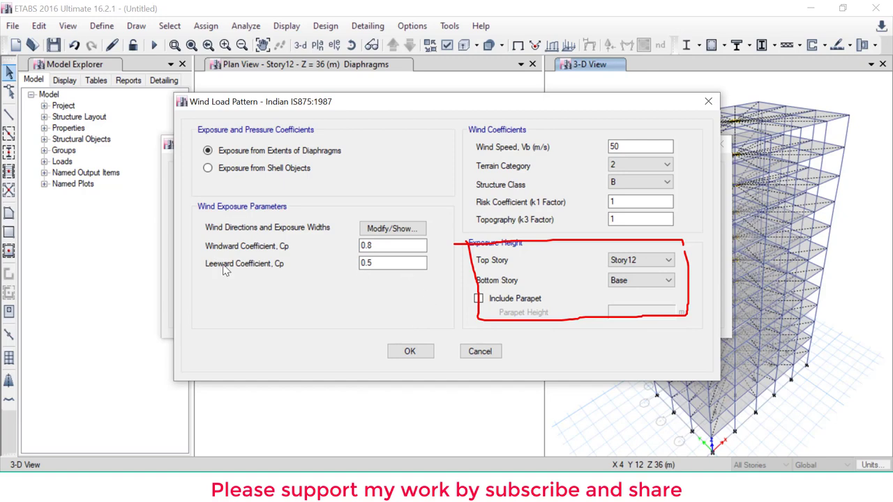
pyautogui.moveTo(197, 241); pyautogui.dragTo(437, 257)
pyautogui.moveTo(390, 237); pyautogui.dragTo(195, 244)
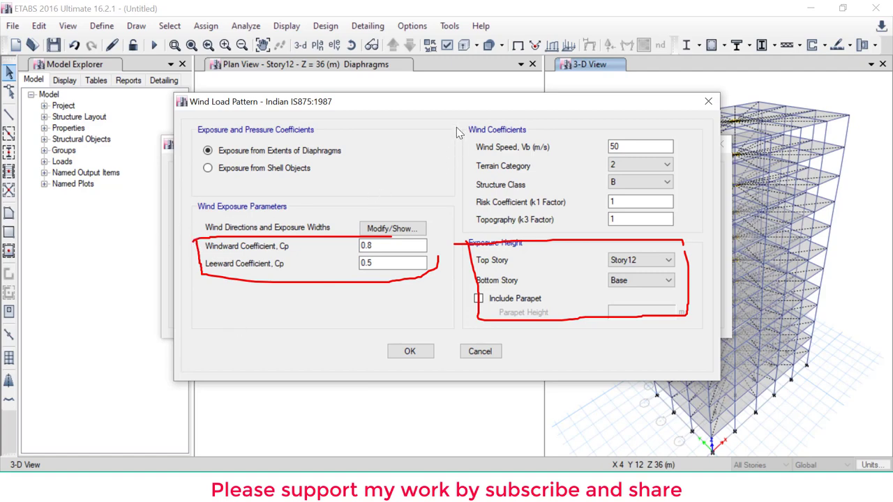
pyautogui.moveTo(457, 121); pyautogui.dragTo(458, 189)
pyautogui.moveTo(342, 150)
pyautogui.mouseDown()
pyautogui.moveTo(393, 145)
pyautogui.moveTo(378, 155)
pyautogui.mouseUp()
pyautogui.moveTo(458, 122)
pyautogui.mouseDown()
pyautogui.moveTo(480, 138)
pyautogui.moveTo(461, 143)
pyautogui.moveTo(460, 195)
pyautogui.mouseUp()
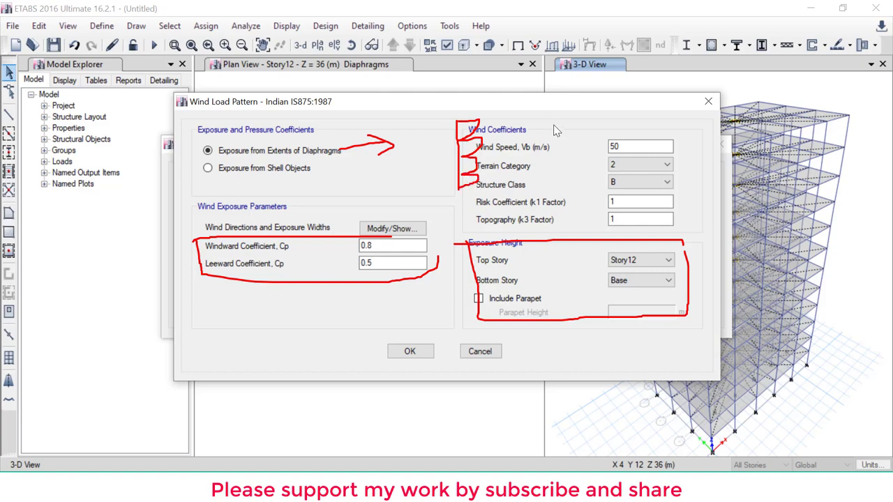
pyautogui.moveTo(555, 121); pyautogui.dragTo(552, 190)
pyautogui.moveTo(545, 127)
pyautogui.mouseDown()
pyautogui.moveTo(543, 173)
pyautogui.moveTo(553, 185)
pyautogui.mouseUp()
pyautogui.moveTo(314, 250)
pyautogui.mouseDown()
pyautogui.moveTo(302, 284)
pyautogui.moveTo(369, 263)
pyautogui.mouseUp()
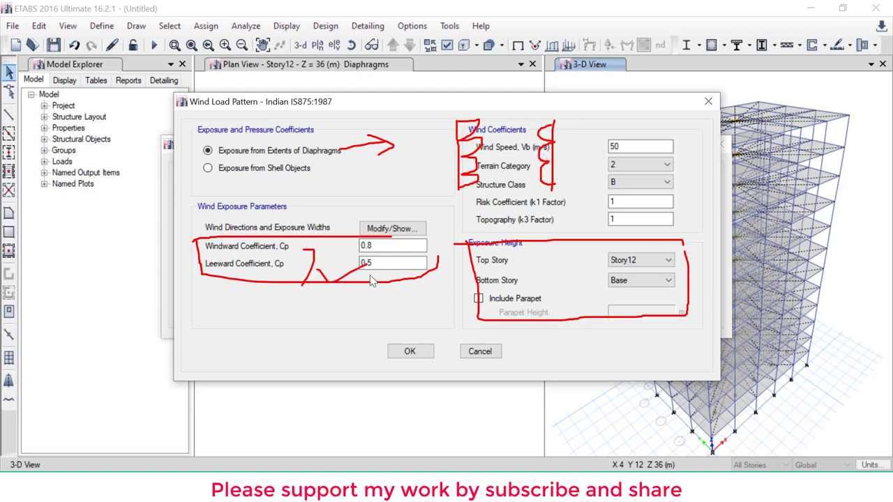
pyautogui.press('Escape')
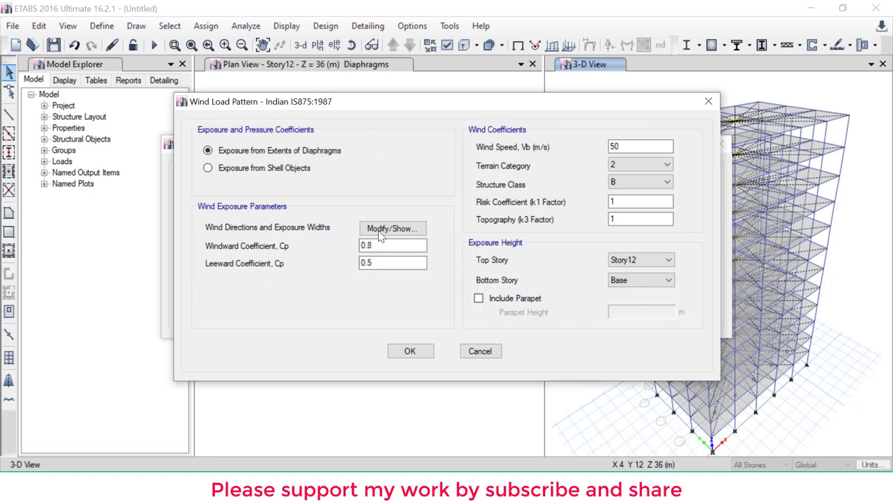
pyautogui.click(381, 236)
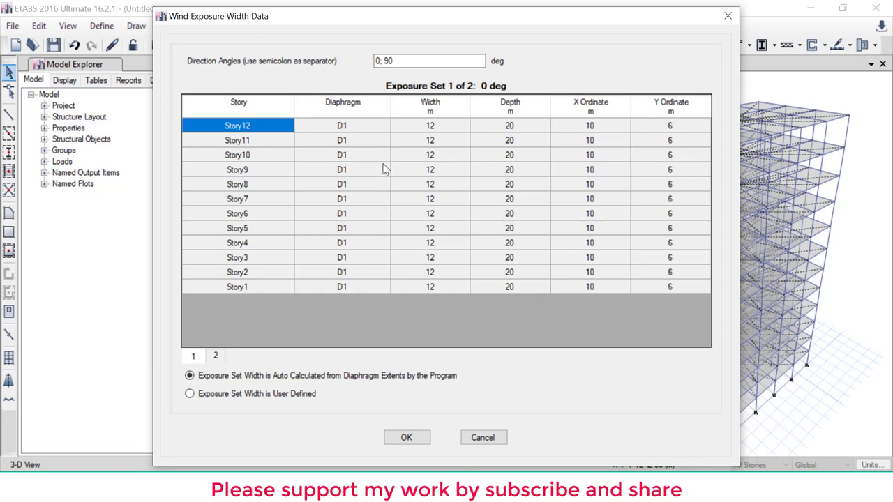
pyautogui.moveTo(376, 135); pyautogui.dragTo(375, 252)
pyautogui.moveTo(375, 132)
pyautogui.mouseDown()
pyautogui.moveTo(533, 128)
pyautogui.moveTo(551, 264)
pyautogui.moveTo(377, 260)
pyautogui.mouseUp()
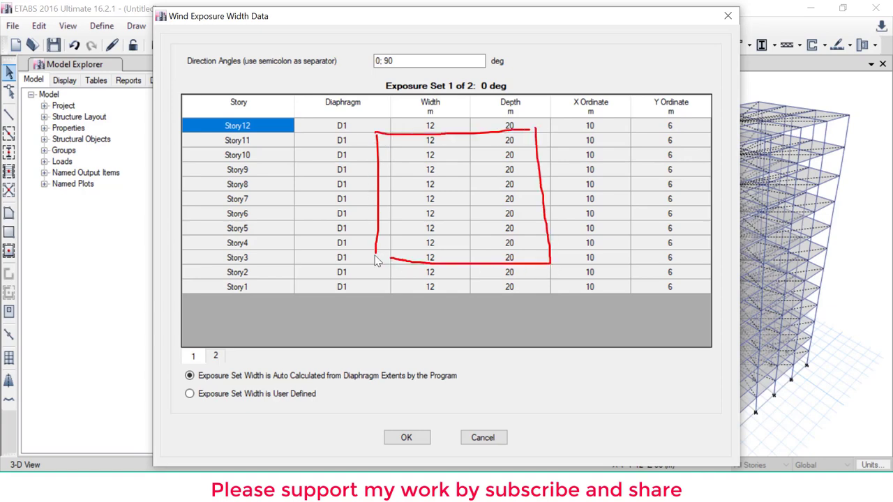
pyautogui.moveTo(293, 207)
pyautogui.mouseDown()
pyautogui.moveTo(342, 208)
pyautogui.moveTo(318, 223)
pyautogui.mouseUp()
pyautogui.moveTo(474, 284); pyautogui.dragTo(449, 303)
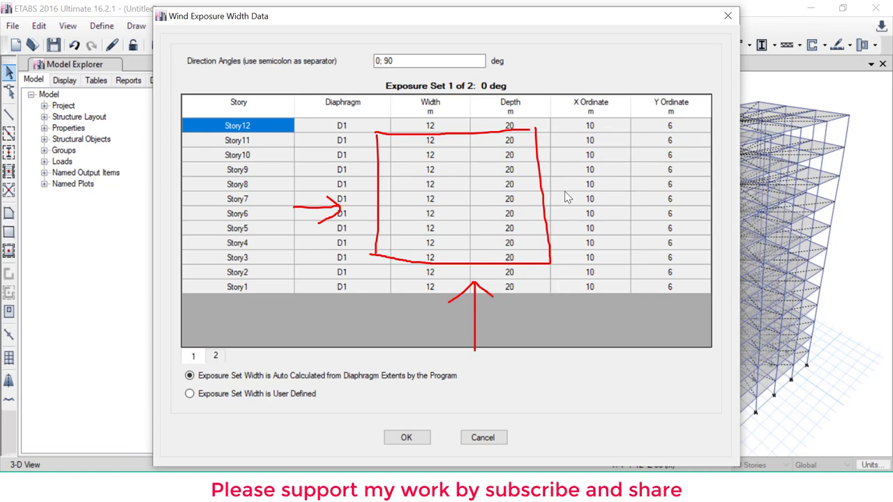
pyautogui.moveTo(567, 197)
pyautogui.mouseDown()
pyautogui.moveTo(615, 196)
pyautogui.moveTo(567, 198)
pyautogui.moveTo(597, 221)
pyautogui.mouseUp()
pyautogui.moveTo(454, 85)
pyautogui.mouseDown()
pyautogui.moveTo(459, 117)
pyautogui.moveTo(477, 106)
pyautogui.mouseUp()
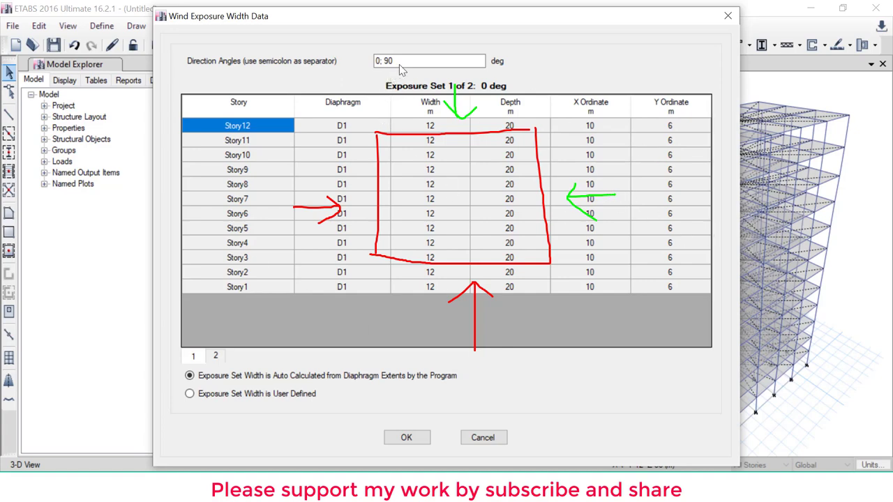
pyautogui.click(390, 436)
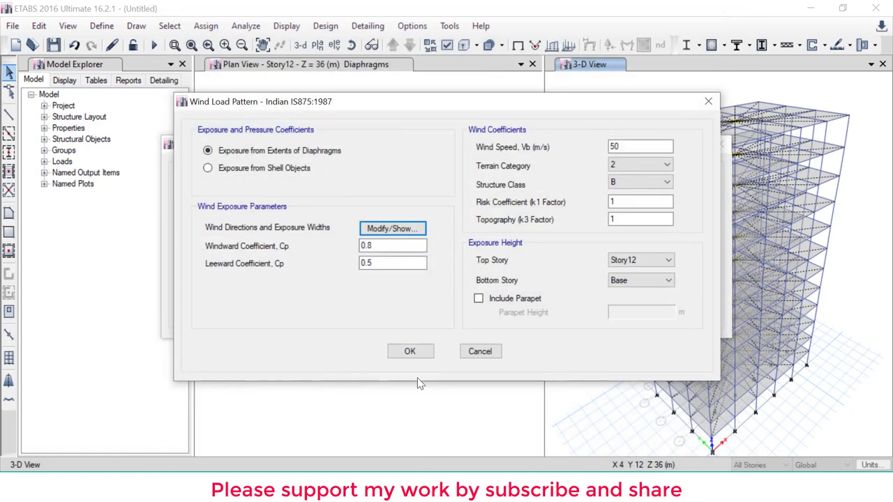
# - Accept the WX wind load pattern, save the model as 'wind load' and run the analysis
pyautogui.click(422, 352)
pyautogui.click(614, 300)
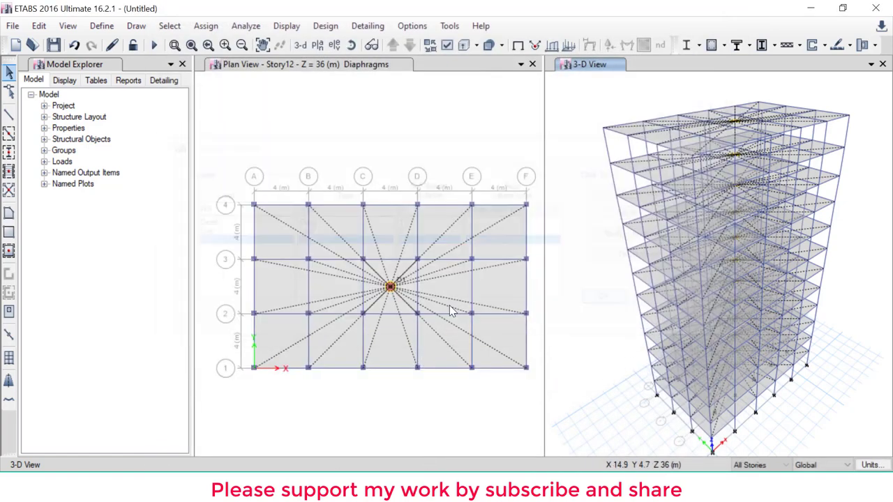
pyautogui.click(154, 44)
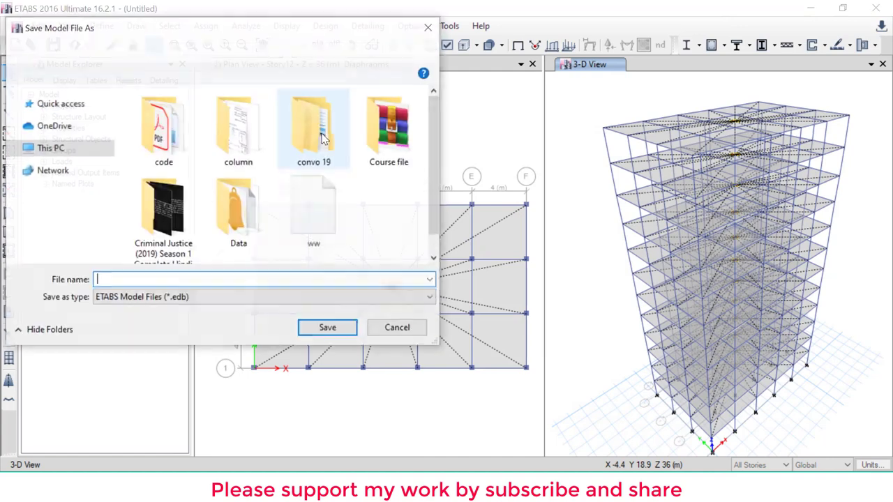
pyautogui.write('win')
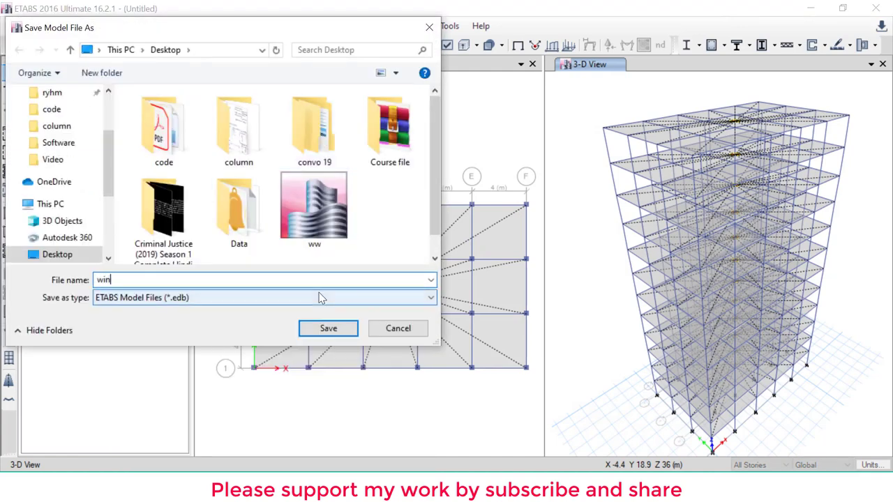
pyautogui.write('d loa')
pyautogui.press('Return')
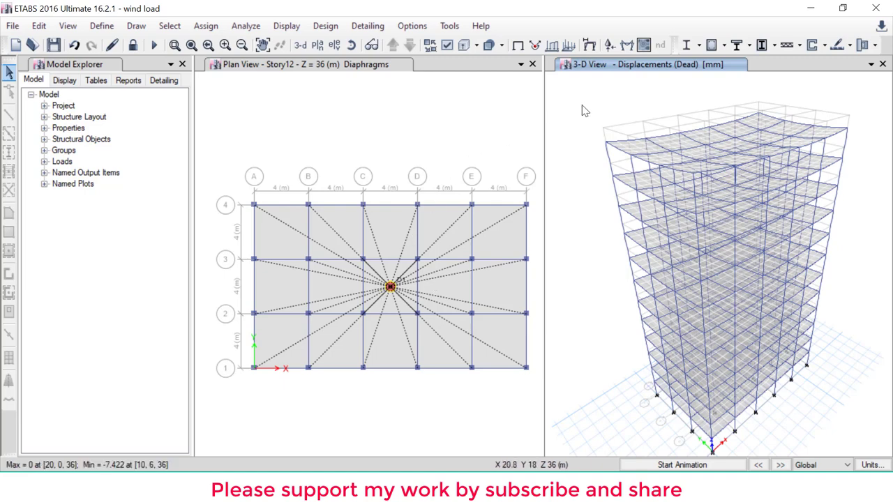
# - Display the deformed shape for the WX wind case at step number 1
pyautogui.click(590, 47)
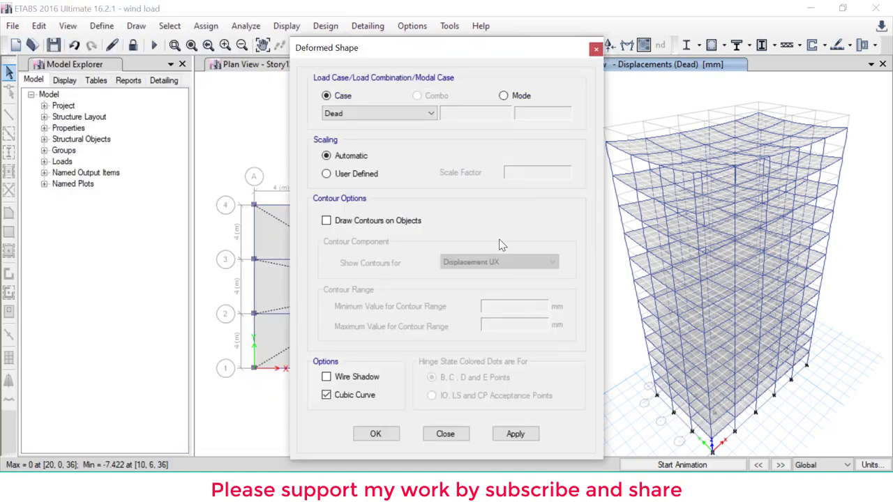
pyautogui.click(356, 116)
pyautogui.click(341, 131)
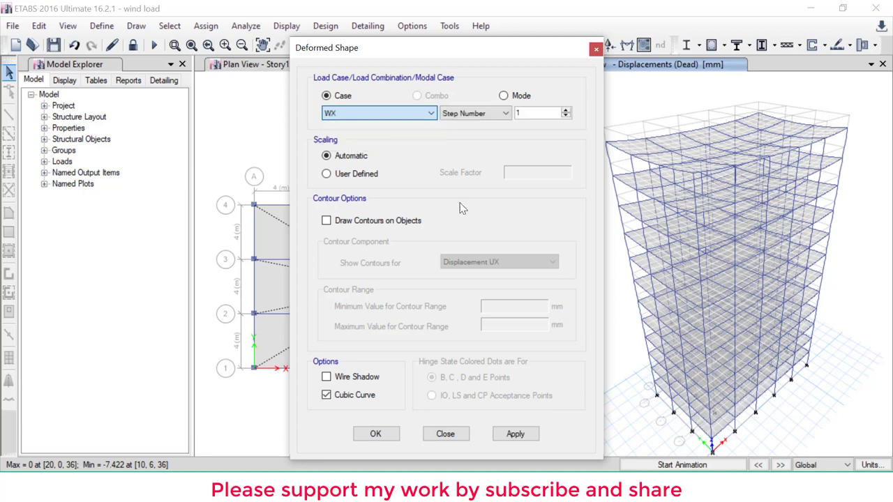
pyautogui.click(566, 109)
pyautogui.click(566, 116)
pyautogui.click(566, 115)
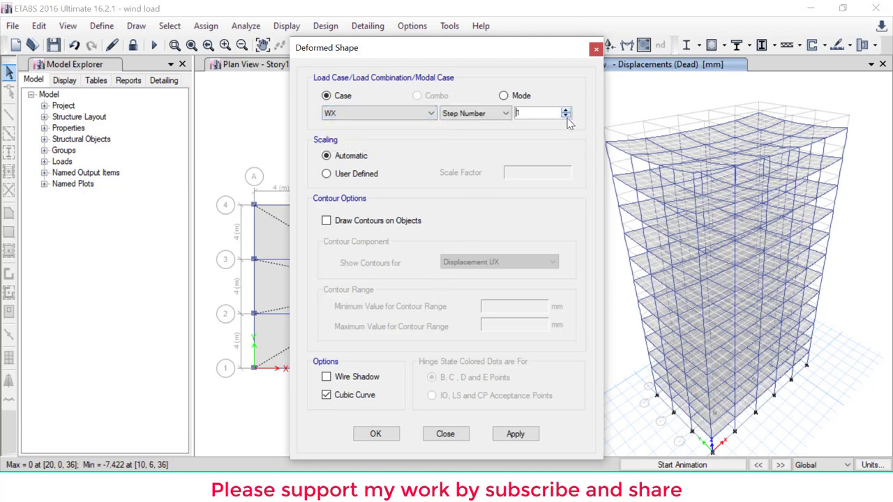
pyautogui.click(370, 432)
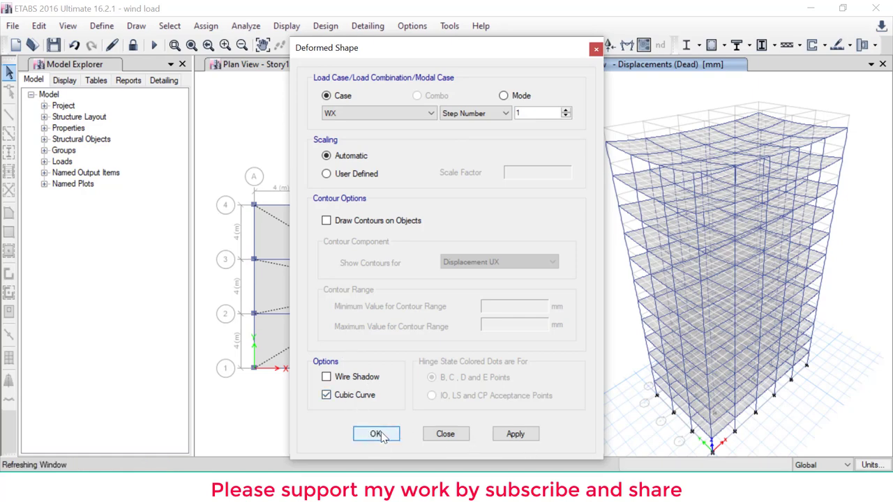
# - Animate the WX step 1 deformed shape, then stop the animation
pyautogui.click(669, 465)
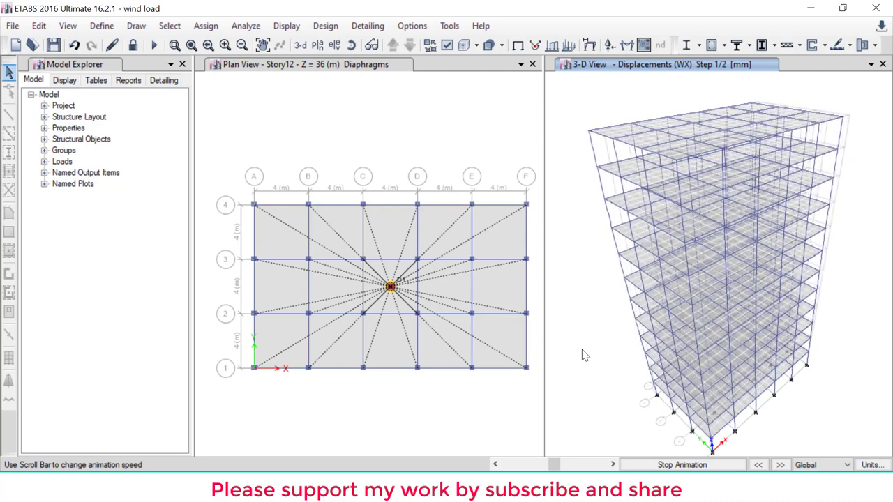
pyautogui.click(682, 464)
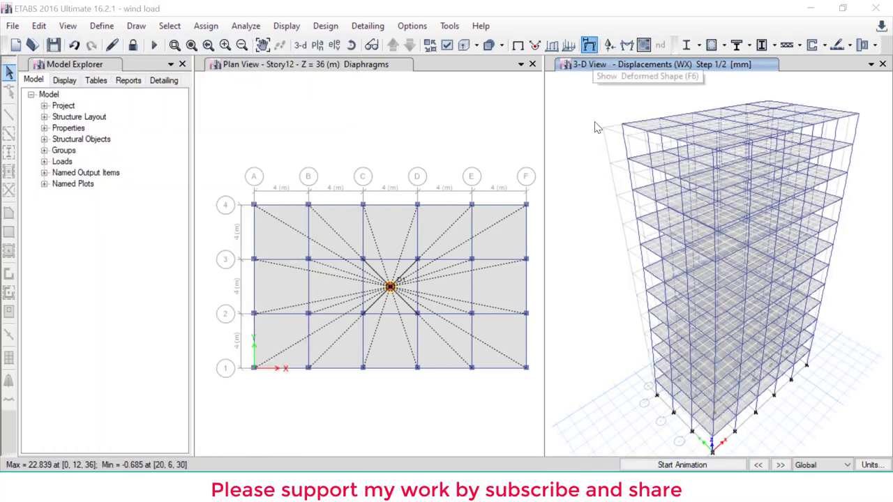
pyautogui.click(609, 44)
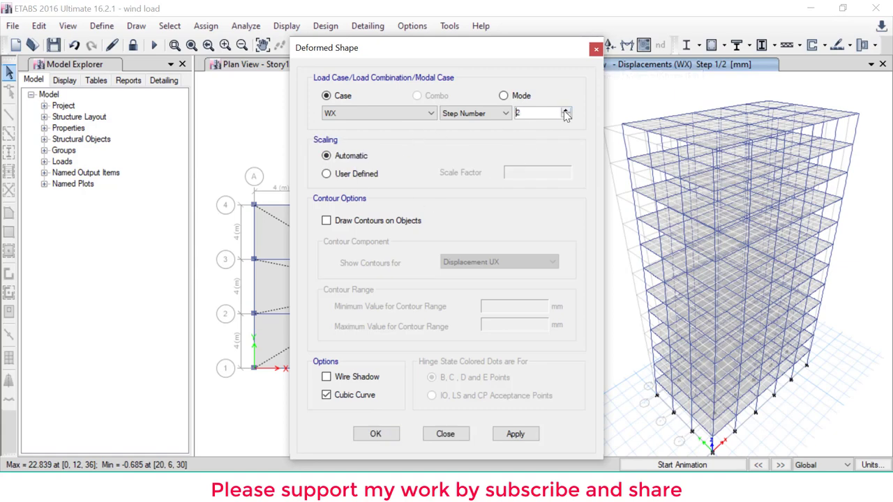
# - Show the WX step 2 deformed shape, peaking at 42.004 mm, and animate it briefly
pyautogui.click(375, 434)
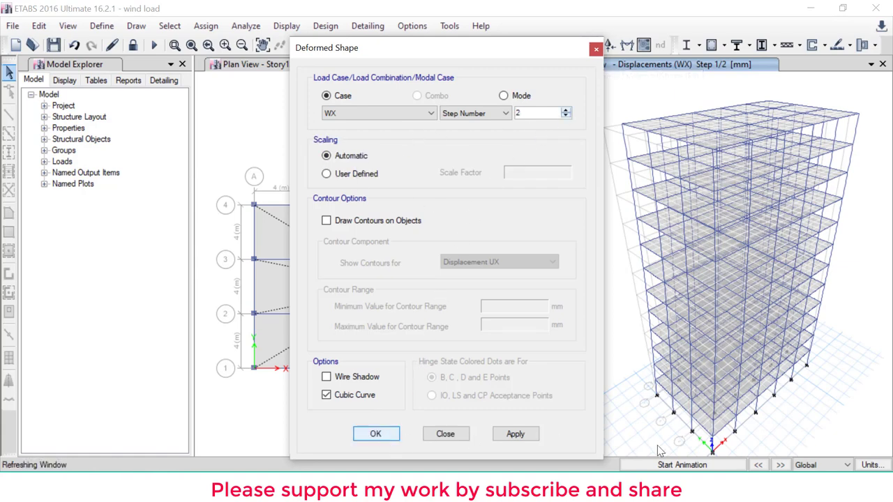
pyautogui.click(711, 466)
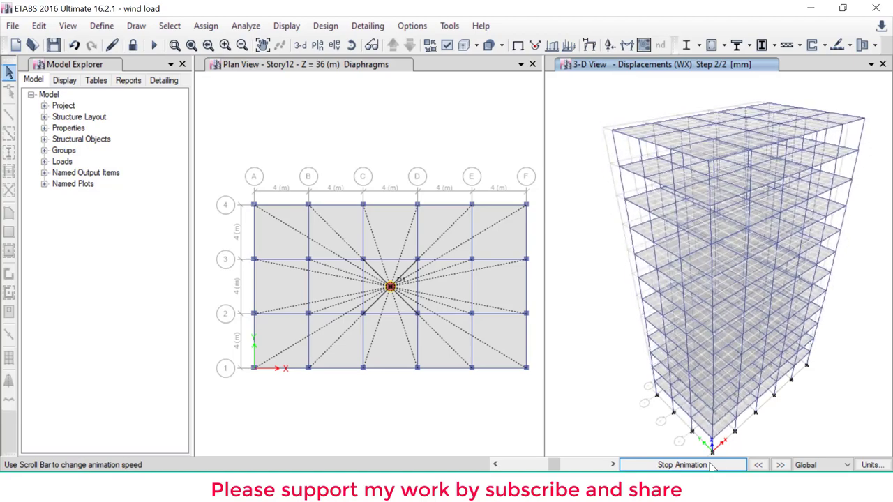
pyautogui.click(710, 465)
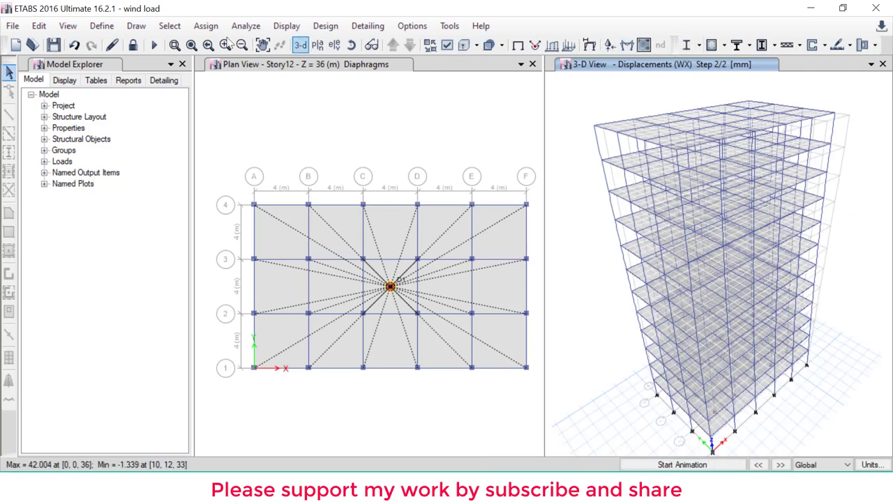
pyautogui.click(287, 26)
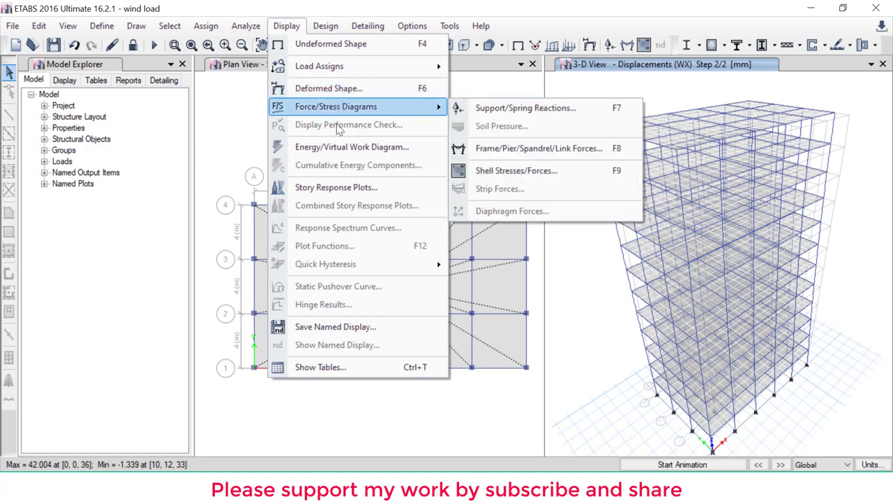
# - Plot story shears for the WX wind case at step number 2
pyautogui.click(347, 190)
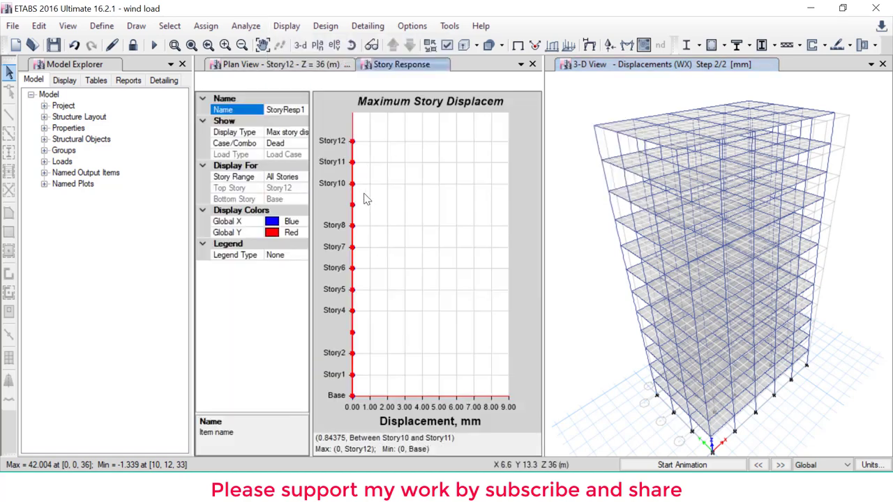
pyautogui.click(287, 133)
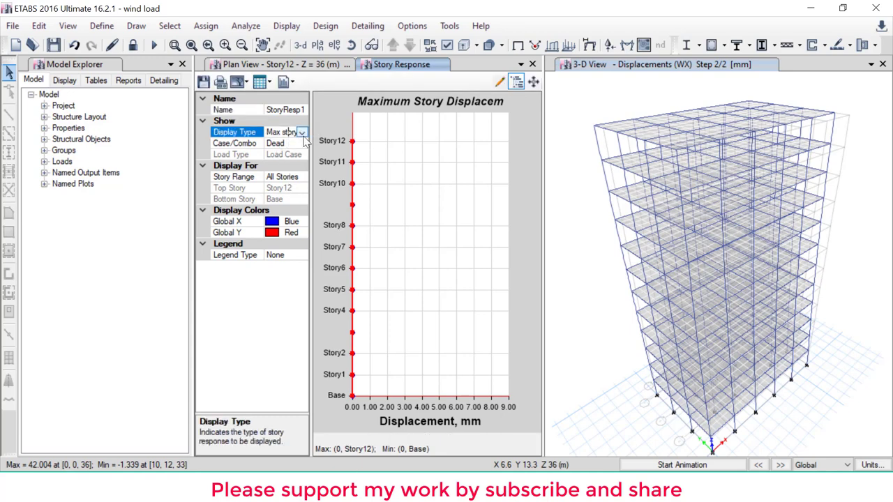
pyautogui.click(301, 133)
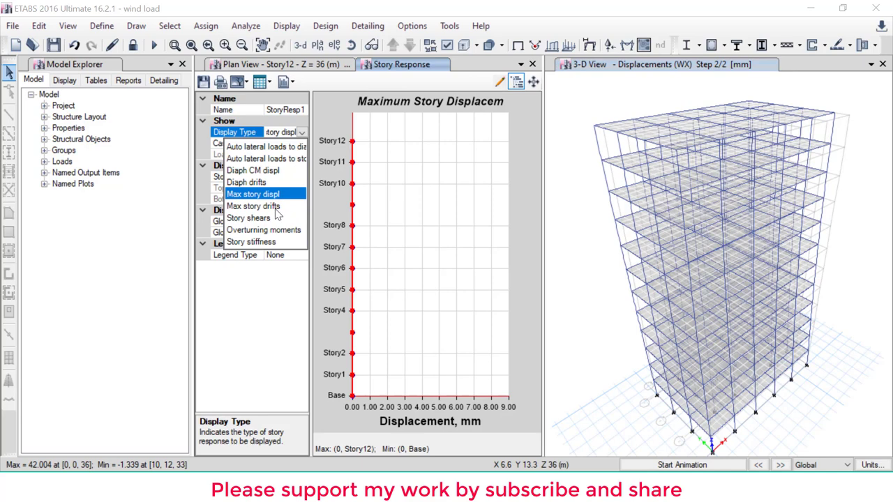
pyautogui.press('Escape')
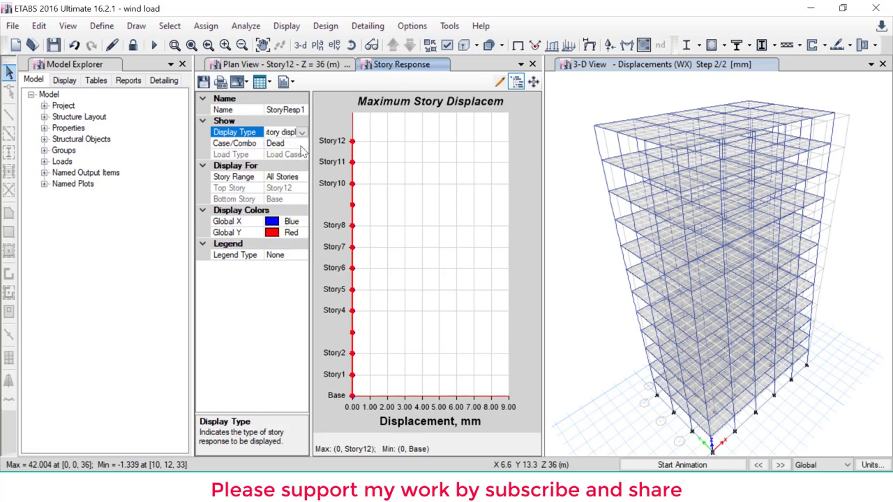
pyautogui.click(279, 143)
pyautogui.click(302, 144)
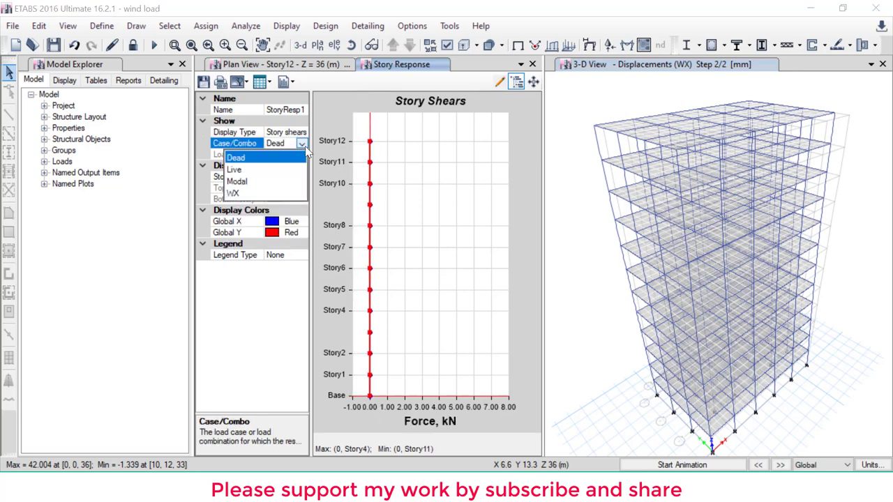
pyautogui.click(262, 193)
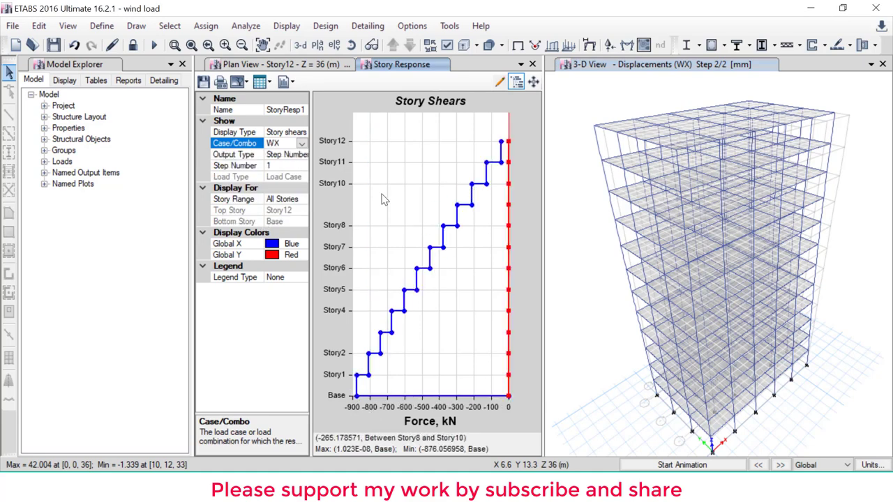
pyautogui.click(285, 170)
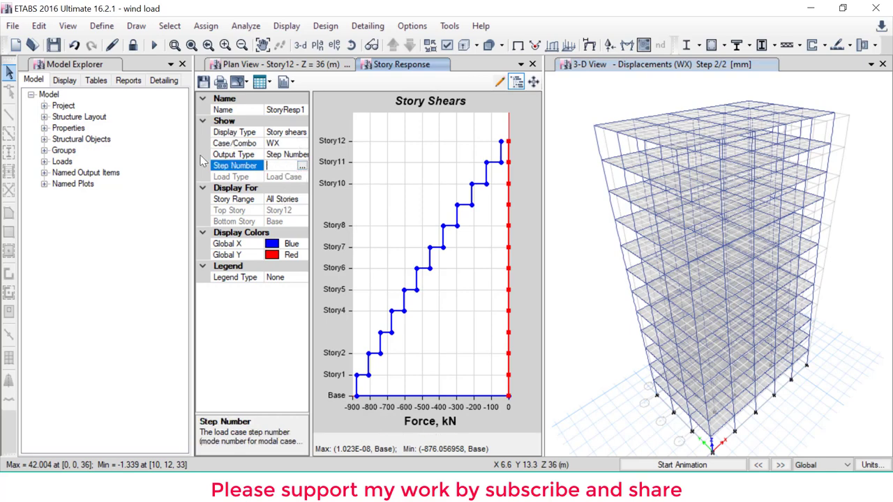
pyautogui.write('2')
pyautogui.press('Return')
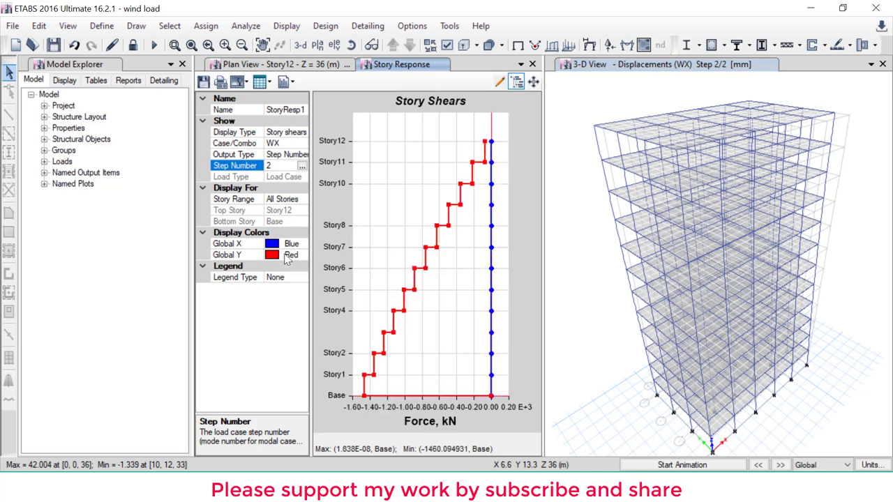
# - Switch the story response plot back to maximum story displacements
pyautogui.click(300, 134)
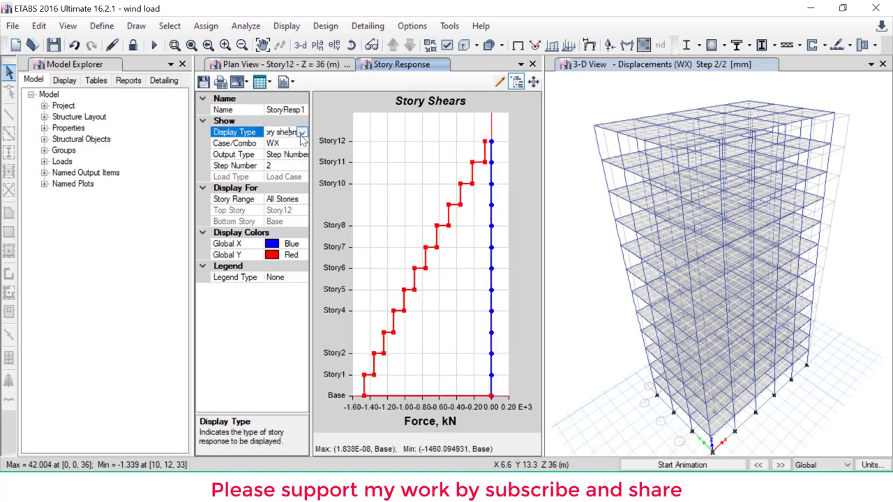
pyautogui.click(302, 133)
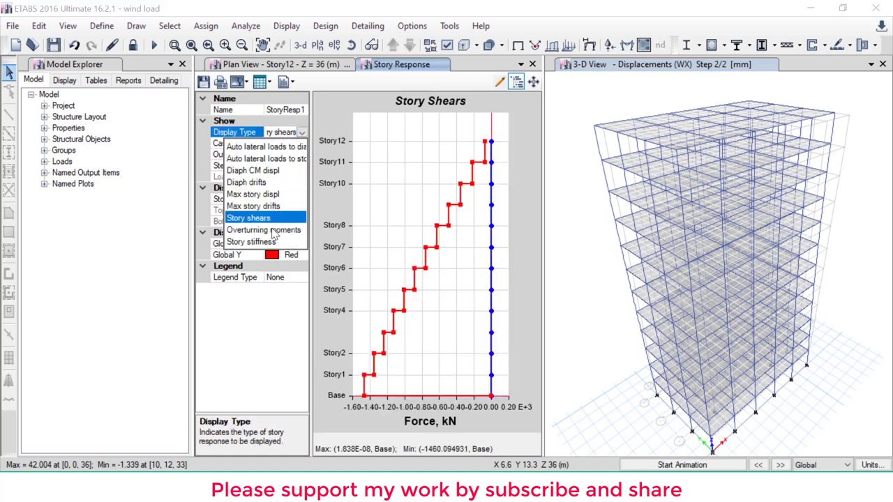
pyautogui.click(265, 195)
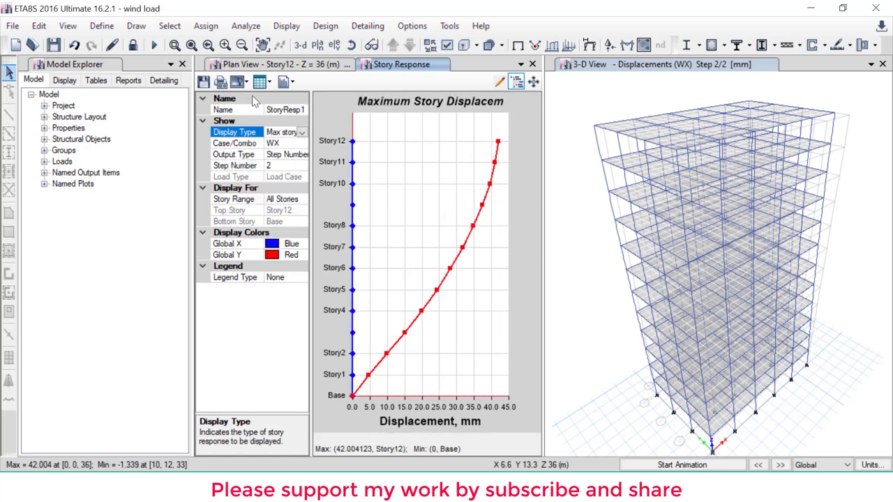
pyautogui.click(269, 82)
pyautogui.click(269, 83)
pyautogui.click(269, 82)
pyautogui.click(295, 97)
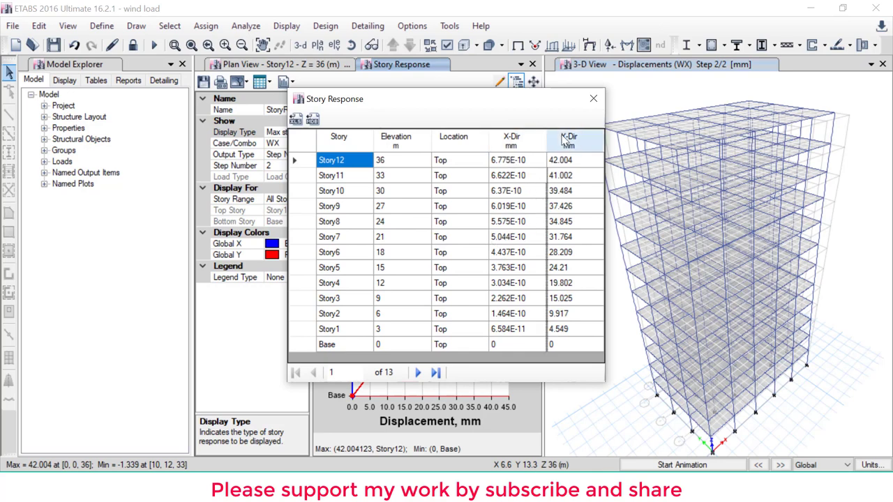
pyautogui.moveTo(548, 138); pyautogui.dragTo(563, 140)
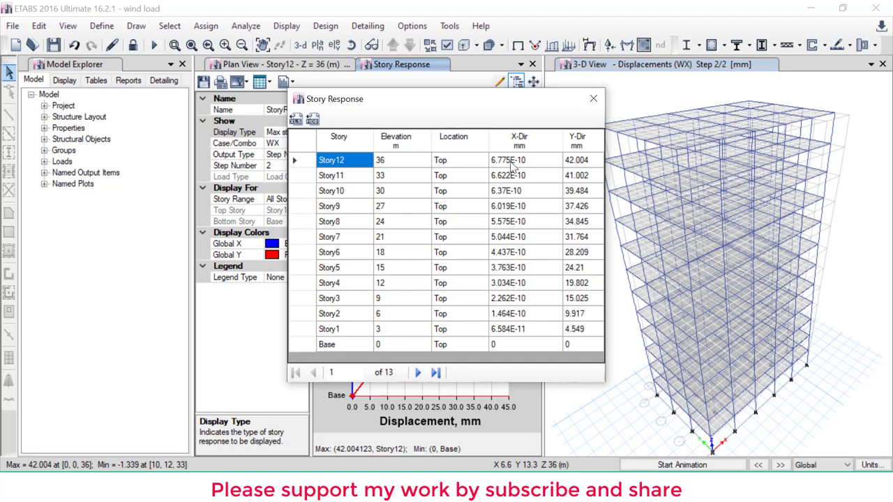
pyautogui.click(593, 98)
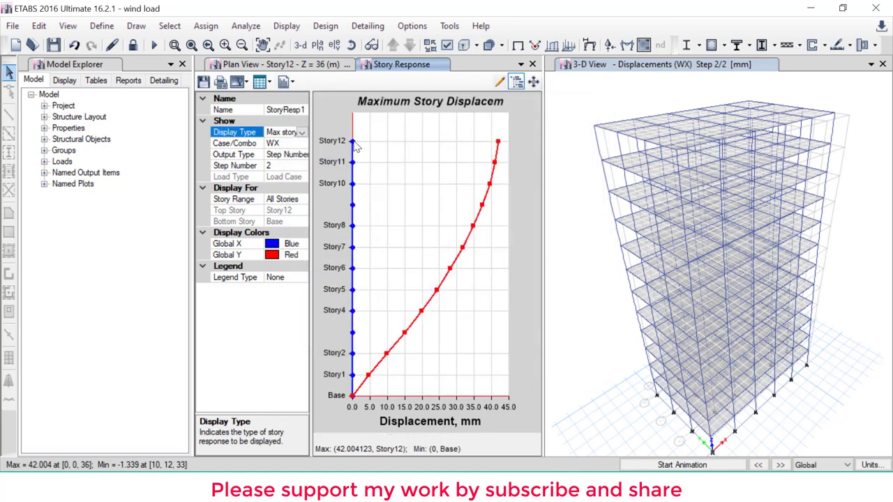
pyautogui.click(267, 83)
pyautogui.click(268, 82)
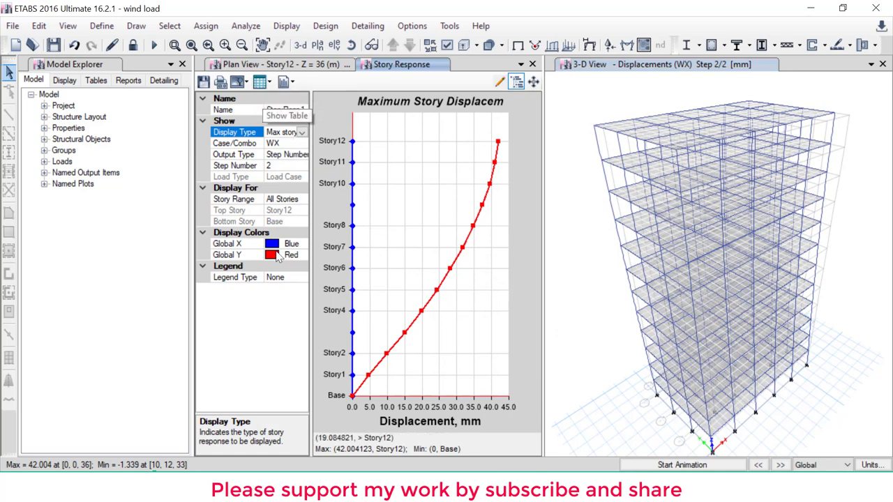
pyautogui.click(301, 132)
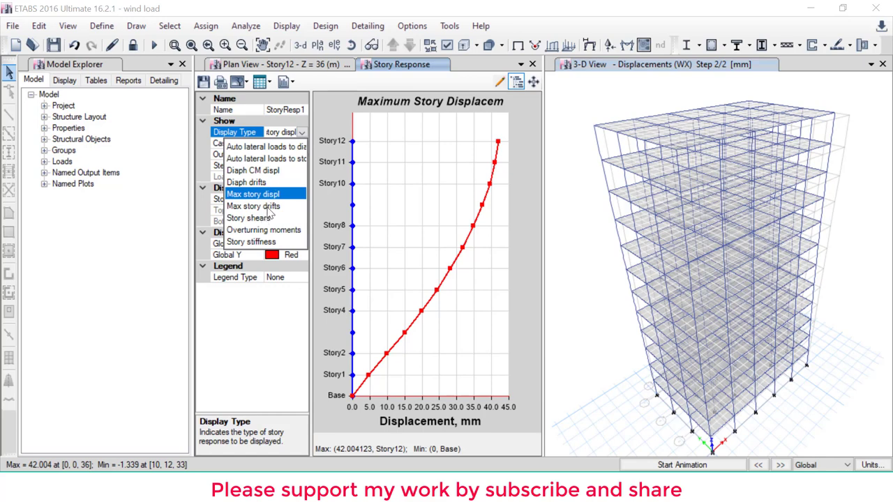
# - Plot diaphragm centre-of-mass displacements for WX and check their values in an unformatted table
pyautogui.click(272, 171)
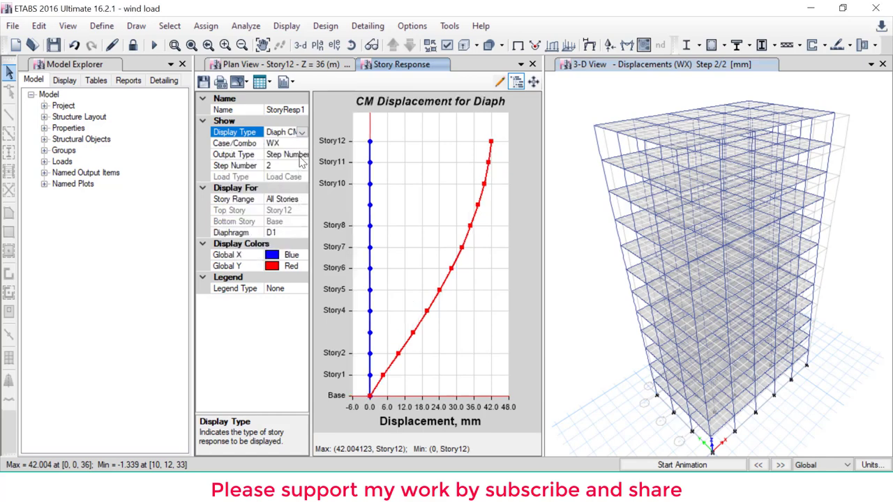
pyautogui.click(261, 82)
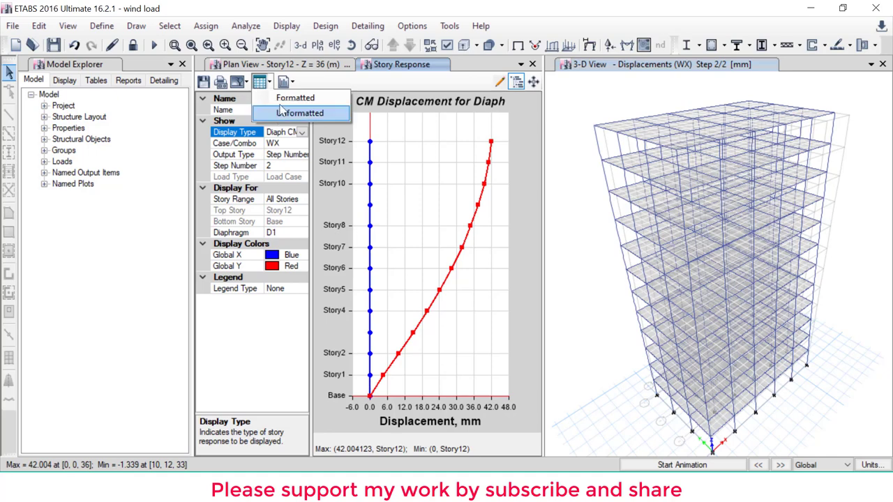
pyautogui.click(283, 112)
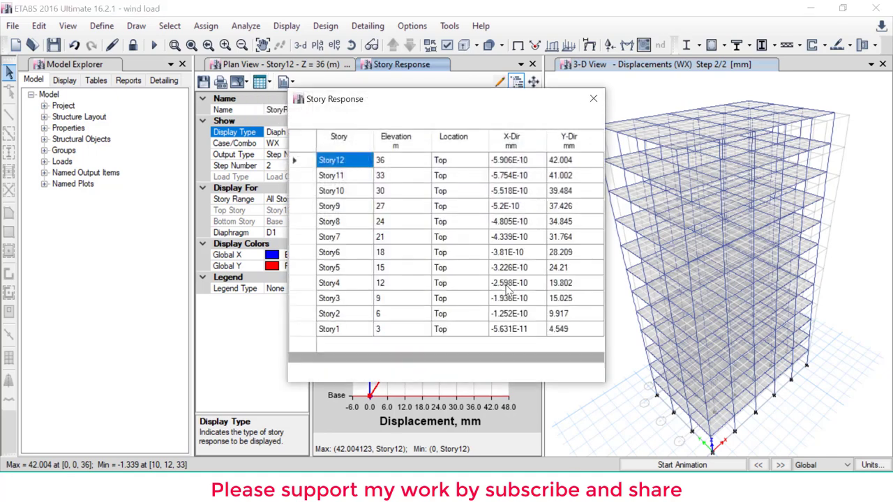
pyautogui.click(592, 98)
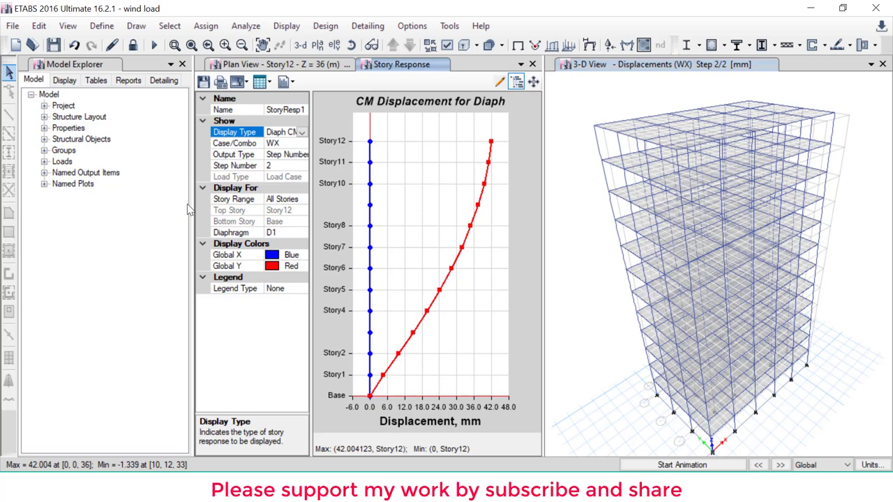
pyautogui.click(127, 81)
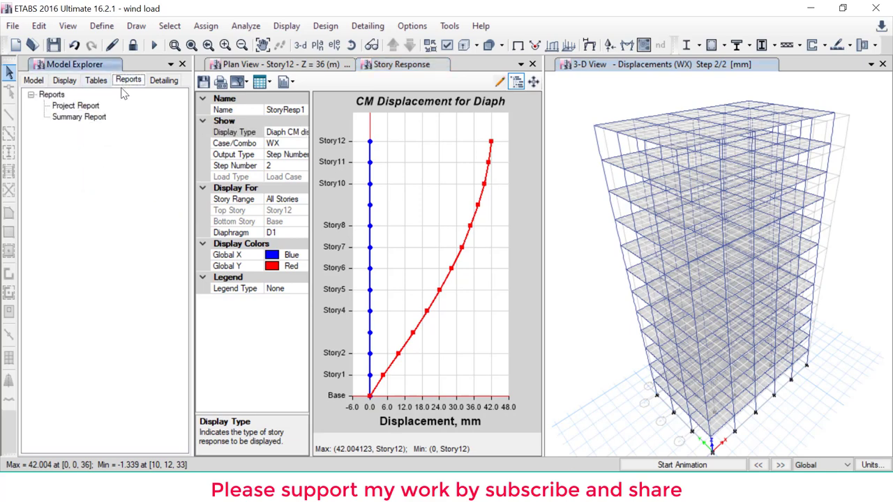
# - Open the Project Report and page through it to page 46, covering wind loads and story forces
pyautogui.click(73, 108)
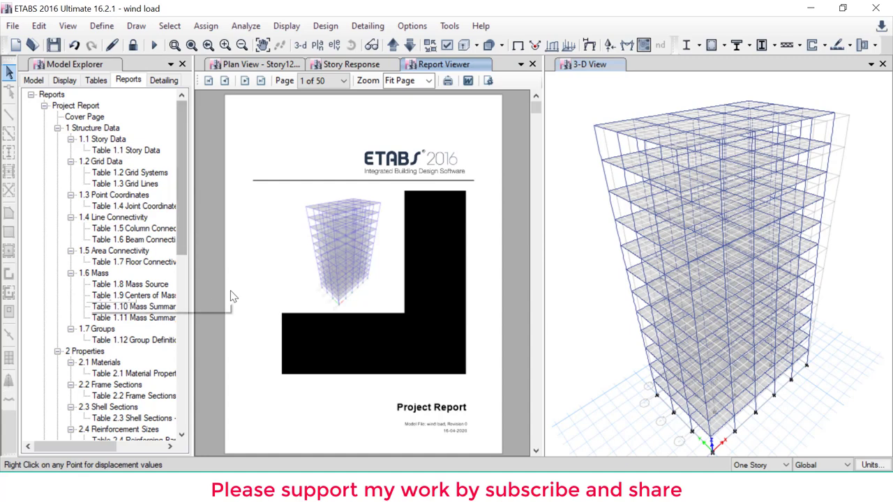
pyautogui.scroll(-1, 454, 241)
pyautogui.scroll(-2, 454, 240)
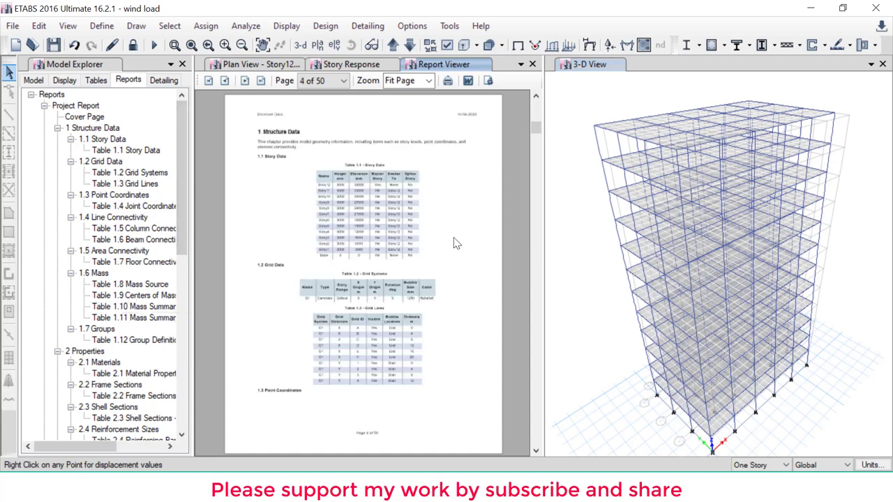
pyautogui.scroll(-1, 454, 241)
pyautogui.scroll(2, 456, 243)
pyautogui.scroll(1, 454, 242)
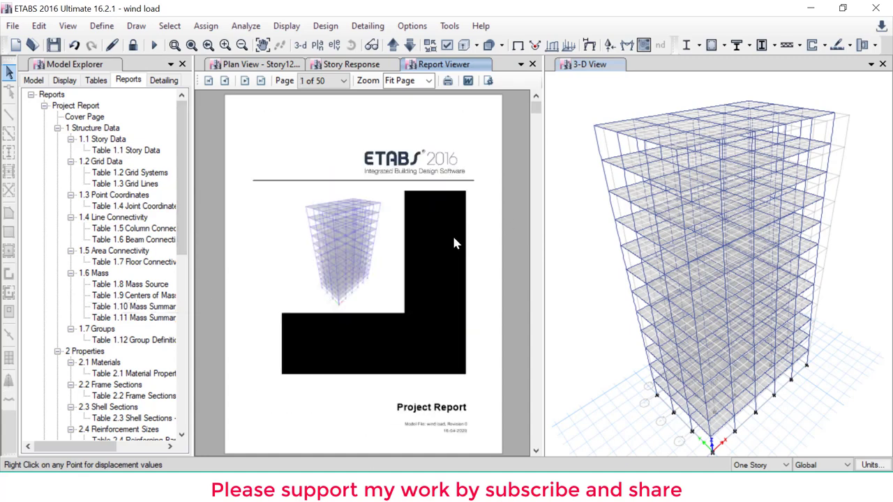
pyautogui.scroll(-2, 454, 242)
pyautogui.scroll(-2, 454, 242)
pyautogui.scroll(-2, 454, 242)
pyautogui.scroll(-2, 454, 242)
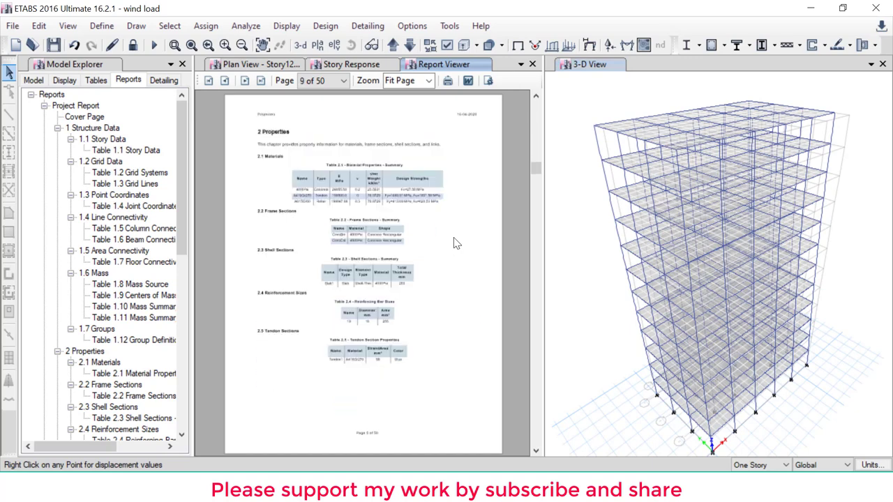
pyautogui.scroll(-2, 454, 242)
pyautogui.scroll(-2, 454, 242)
pyautogui.scroll(-2, 454, 242)
pyautogui.scroll(-3, 454, 242)
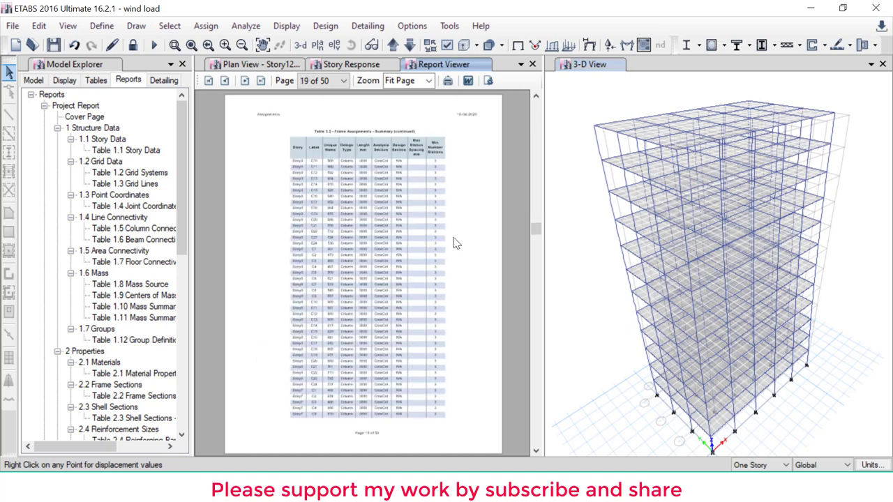
pyautogui.scroll(-2, 454, 242)
pyautogui.scroll(-2, 454, 242)
pyautogui.scroll(-3, 454, 242)
pyautogui.scroll(-3, 454, 242)
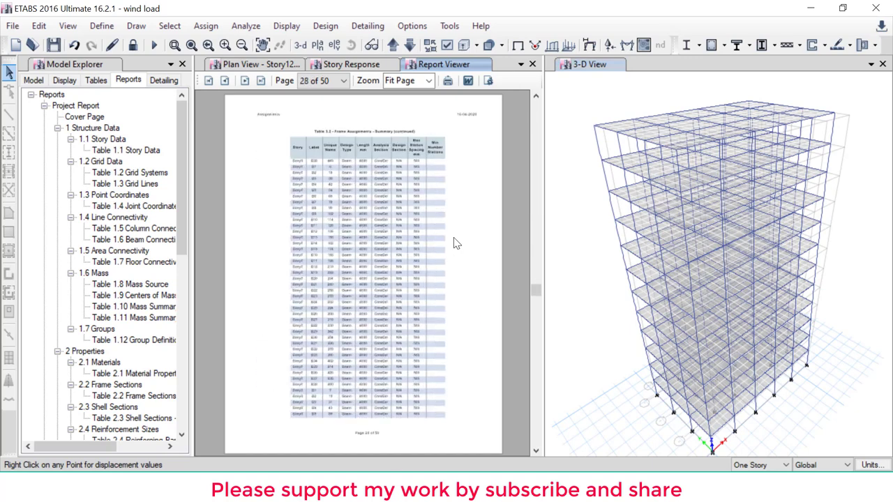
pyautogui.scroll(-2, 454, 242)
pyautogui.scroll(-3, 454, 242)
pyautogui.scroll(-2, 454, 242)
pyautogui.scroll(-1, 454, 242)
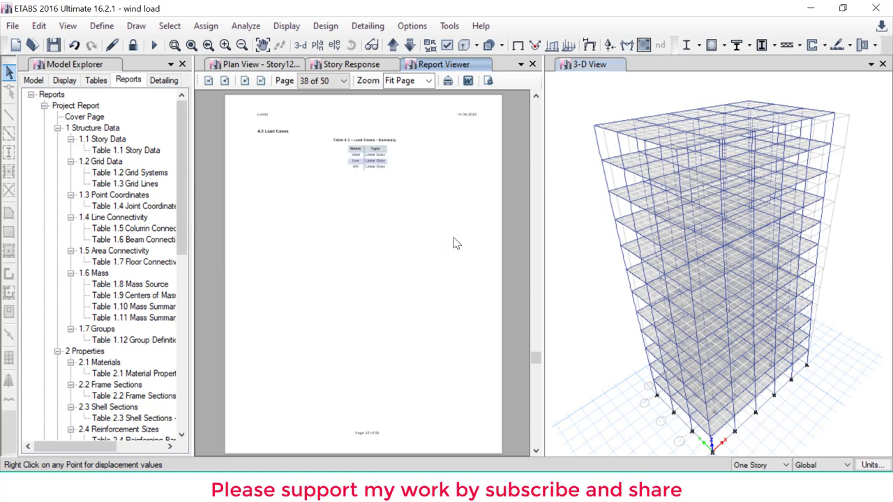
pyautogui.scroll(-1, 454, 242)
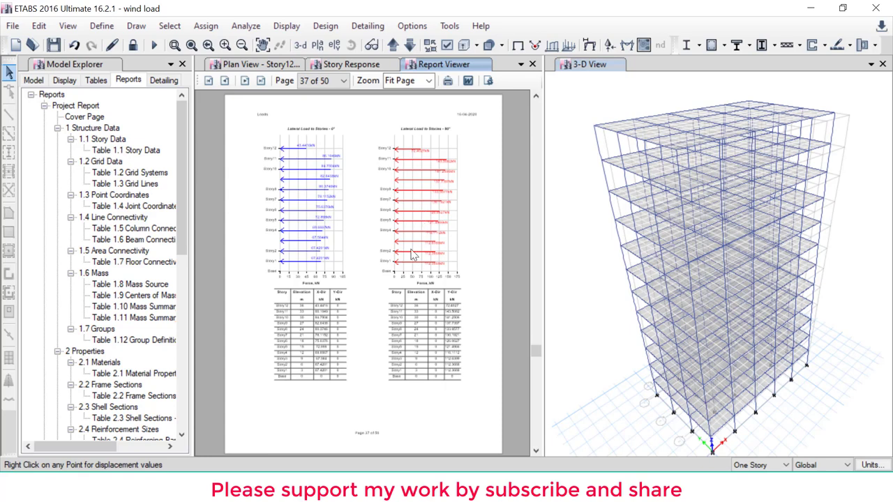
pyautogui.scroll(-2, 411, 253)
pyautogui.scroll(-2, 411, 253)
pyautogui.scroll(-2, 412, 253)
pyautogui.scroll(-2, 411, 253)
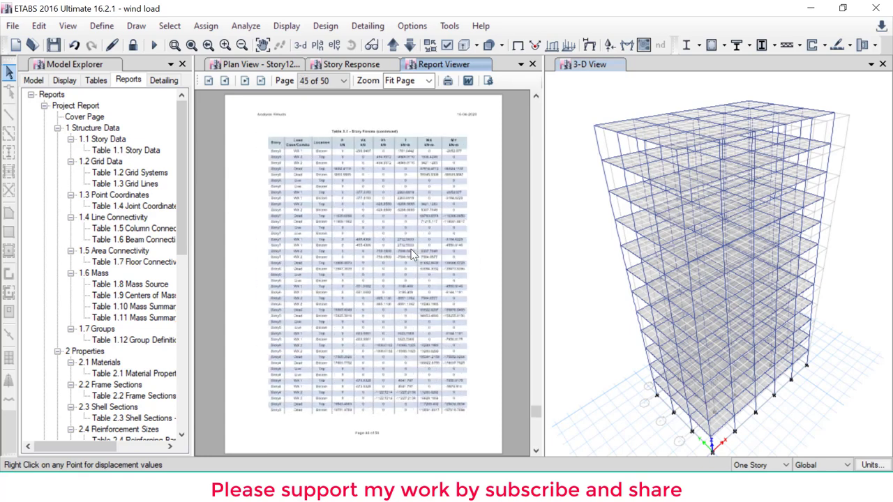
pyautogui.scroll(-1, 412, 253)
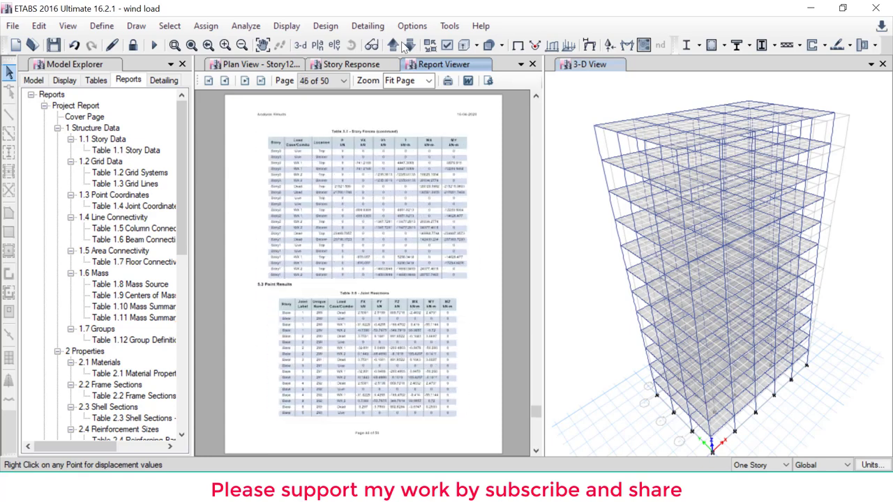
# - Close the Report Viewer to return to the Story12 plan view
pyautogui.click(532, 64)
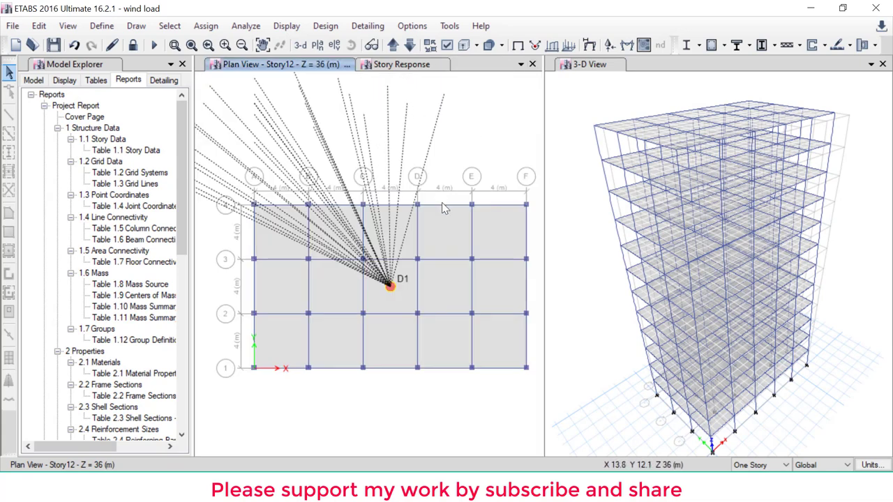